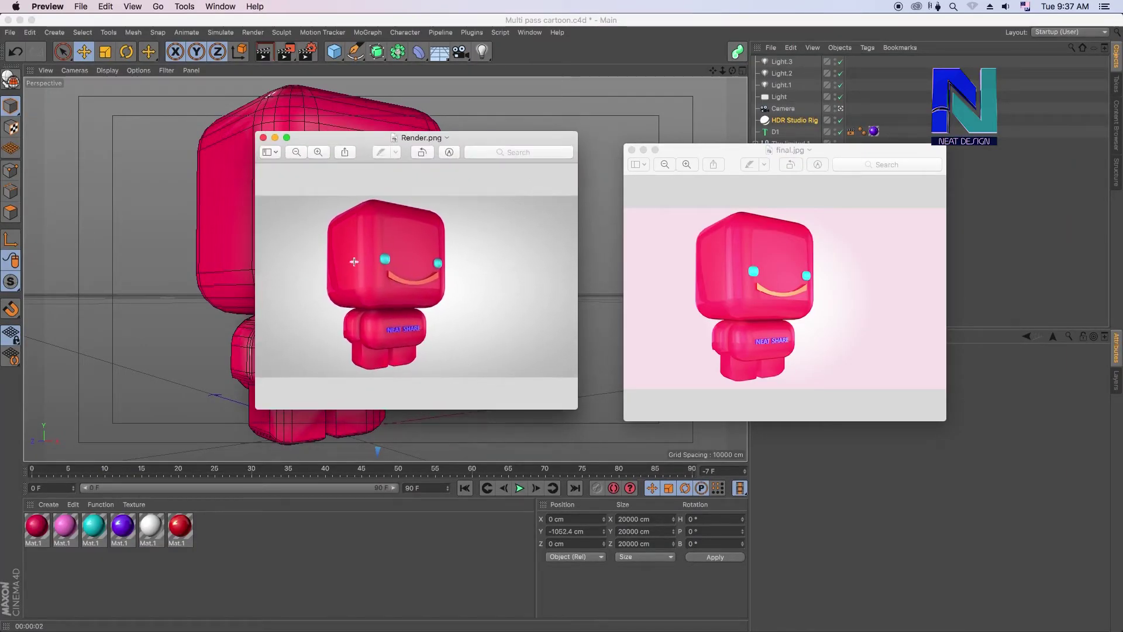
Step: Place the final.jpg and Render.png previews side by side to compare the two images
drag(812, 151, 758, 143)
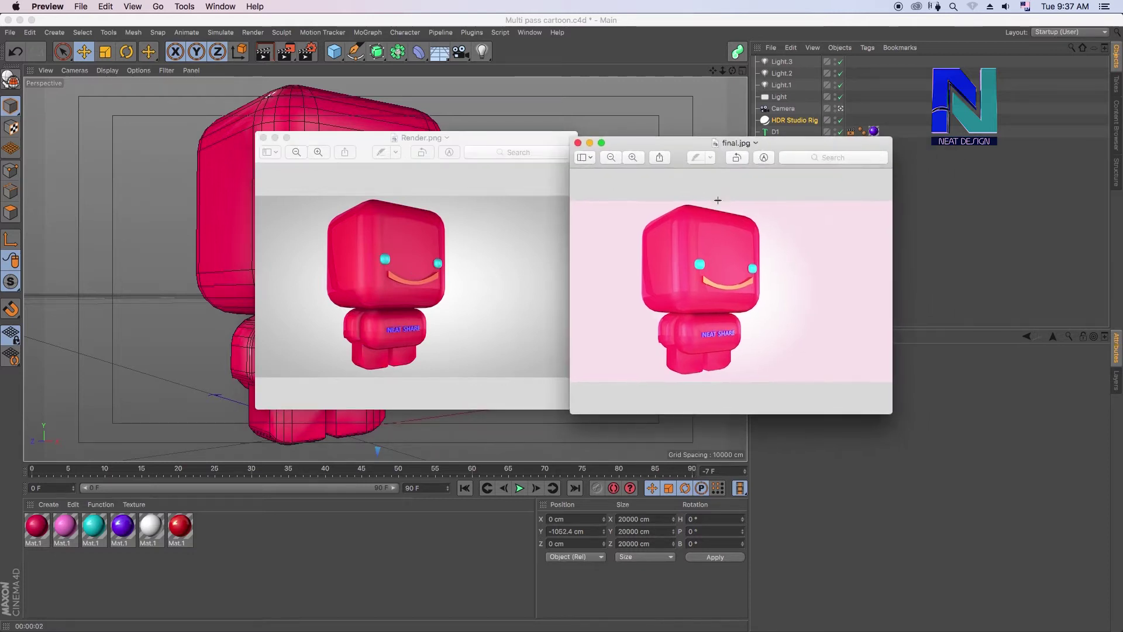
drag(670, 144, 690, 141)
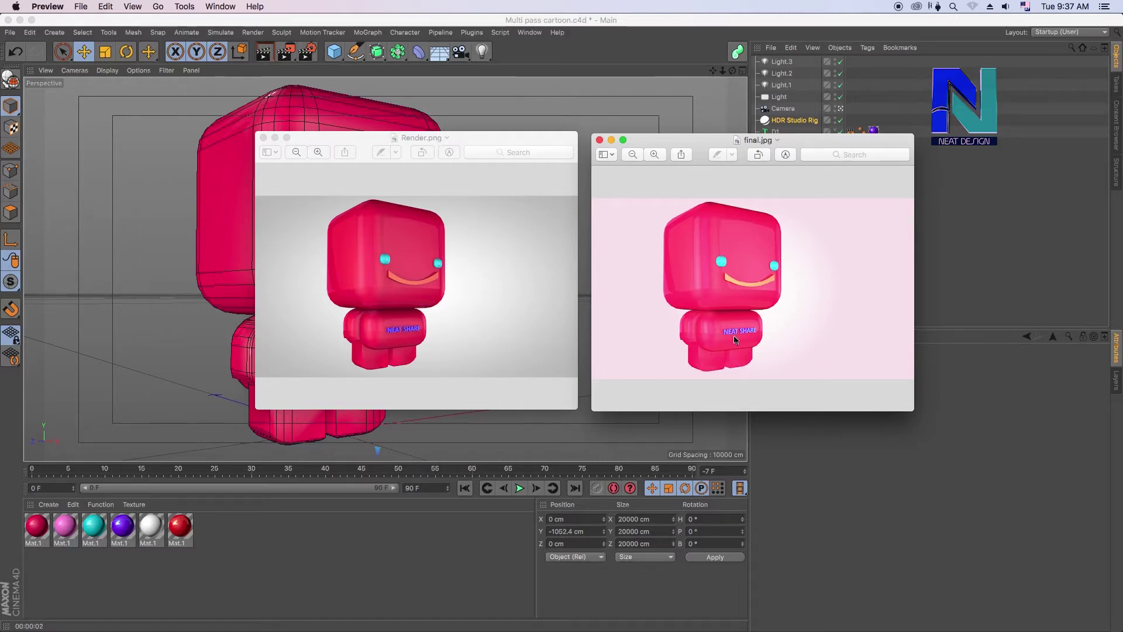
drag(688, 142, 696, 142)
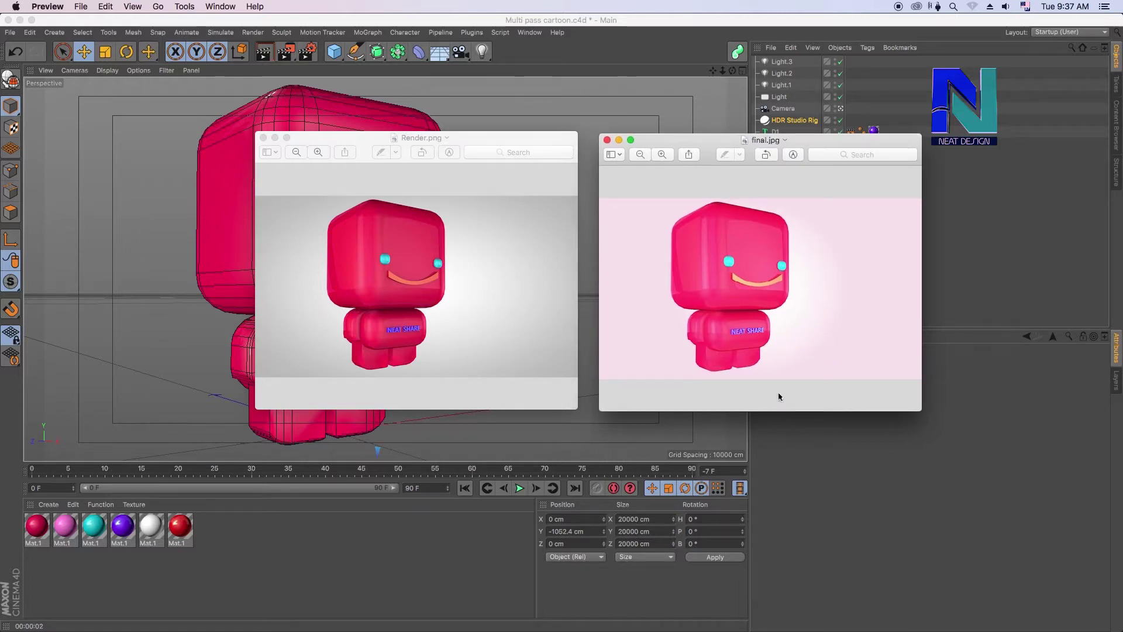
drag(504, 138, 502, 139)
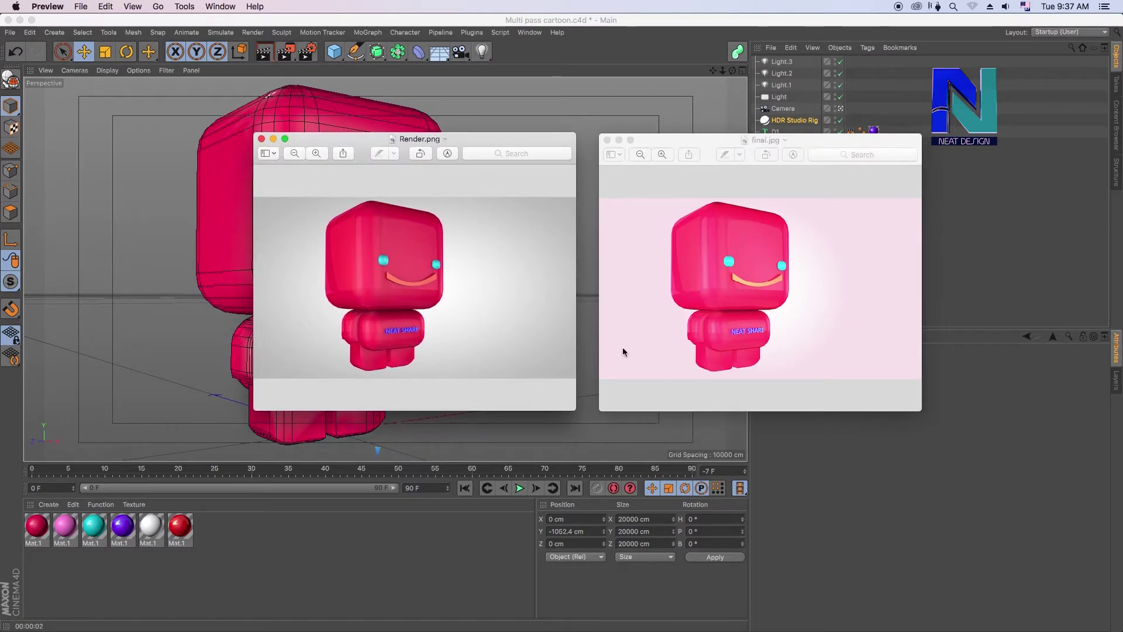
drag(672, 143, 666, 144)
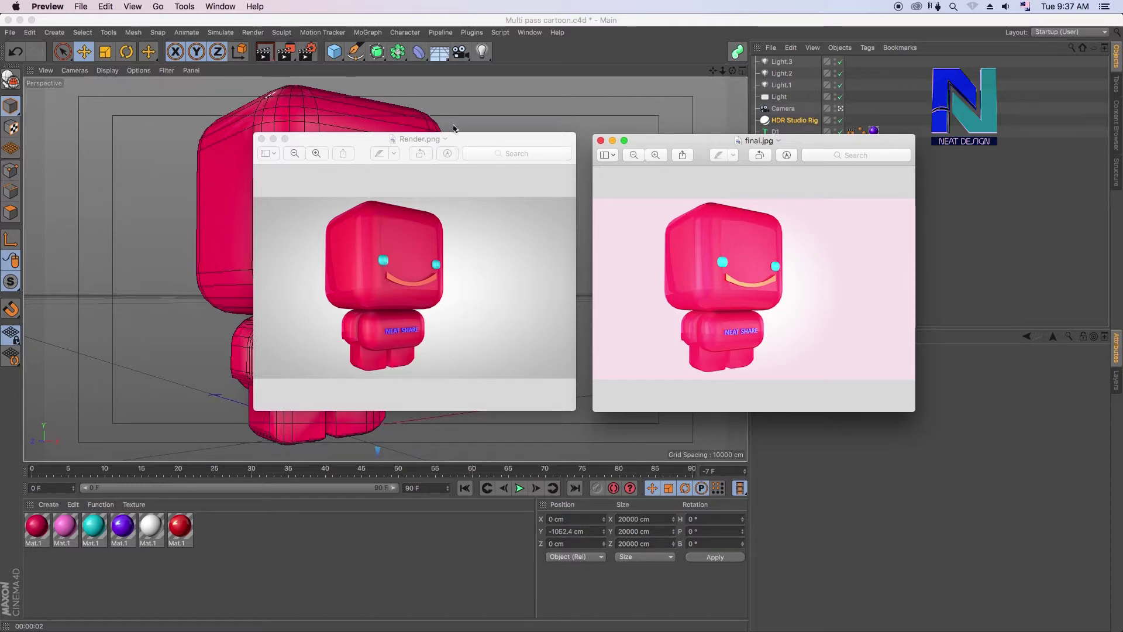
Step: Enlarge the Render.png preview and move final.jpg aside to examine the raw render closely
drag(486, 138, 667, 162)
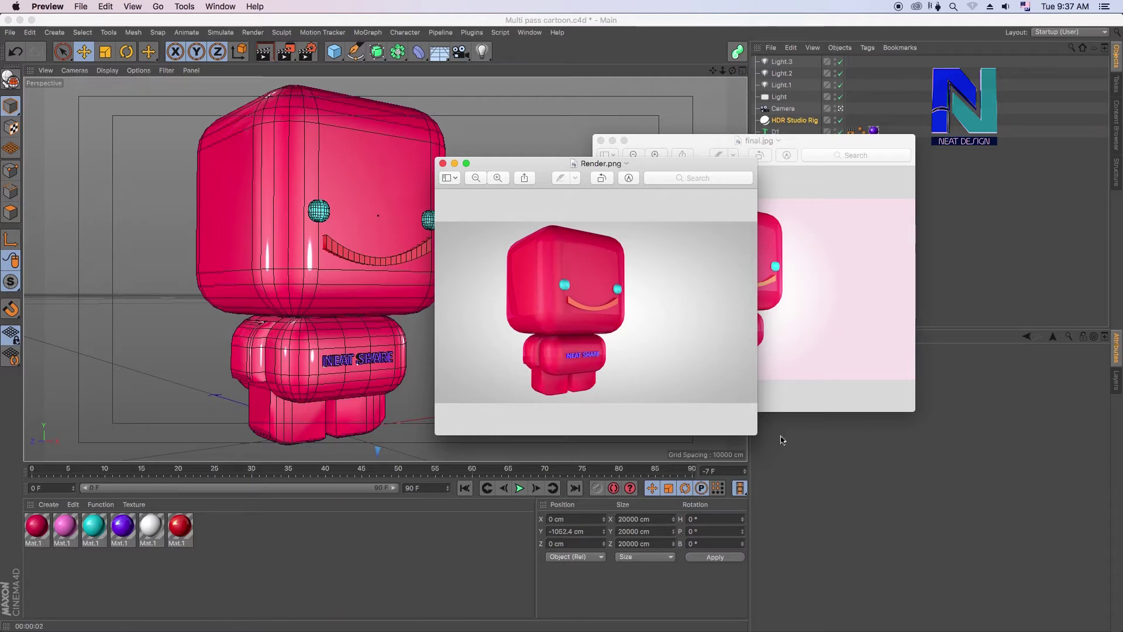
drag(758, 434, 920, 491)
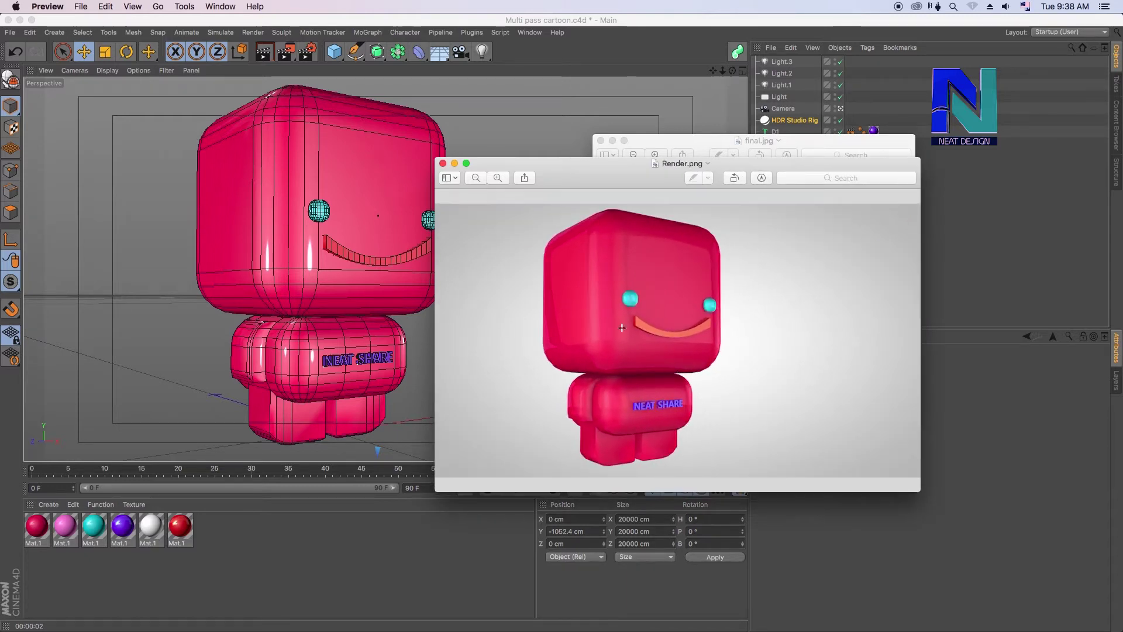
drag(601, 165, 624, 189)
click(640, 142)
drag(640, 141, 777, 134)
click(652, 188)
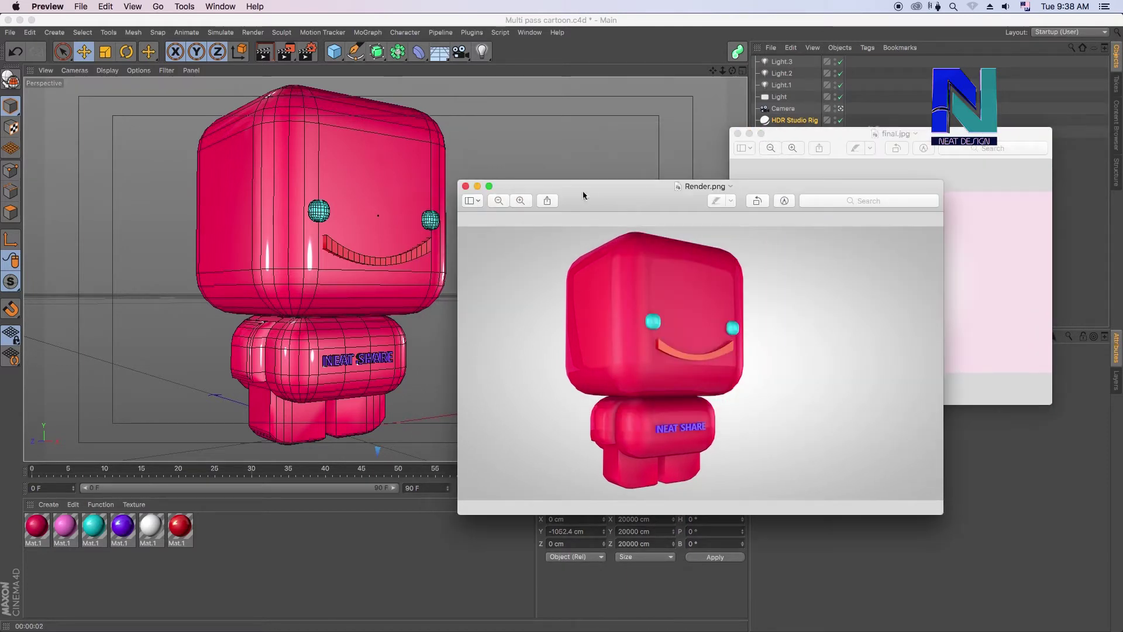
Step: Close the Render.png and final.jpg previews and return to the Cinema 4D scene with nothing selected
drag(583, 195, 631, 199)
click(539, 191)
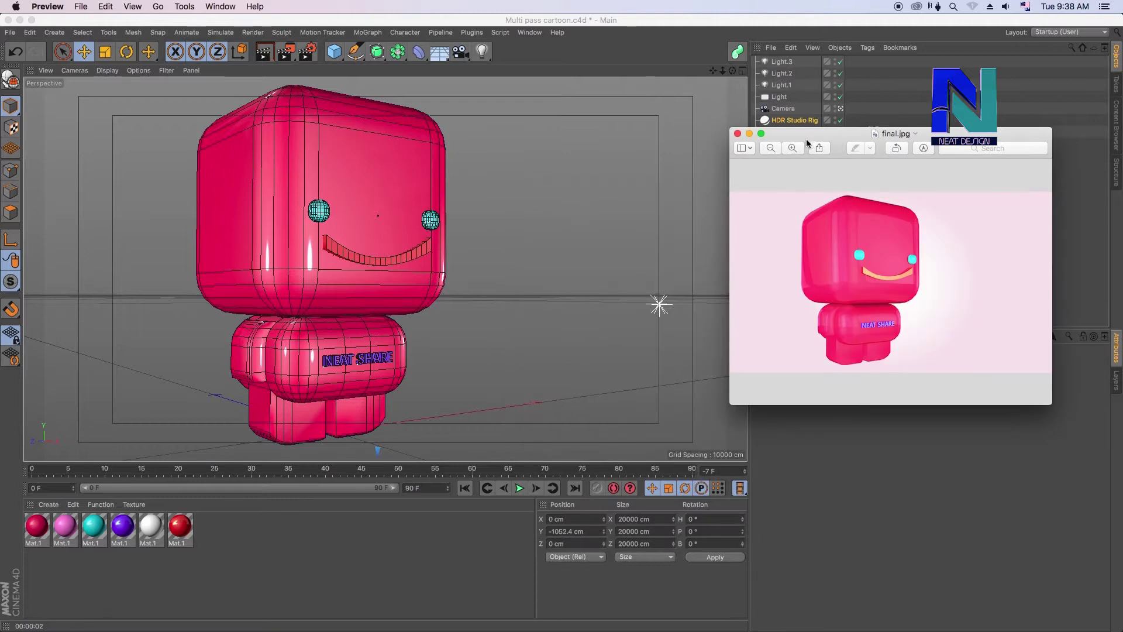
key(super+w)
click(874, 215)
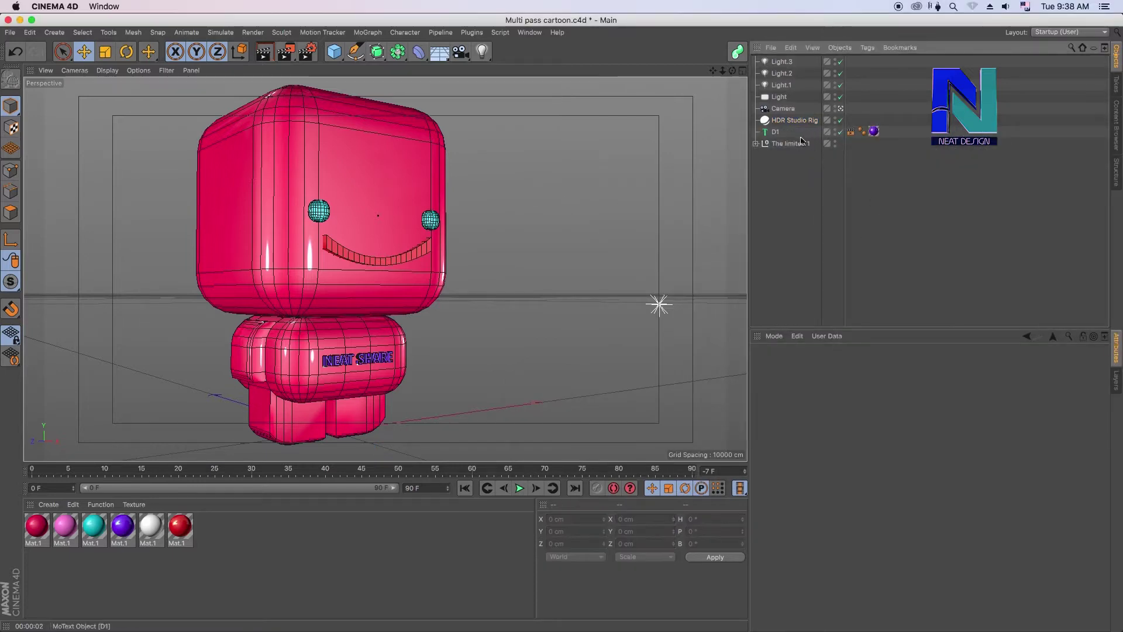
Step: Inspect the Object Buffer settings of D1's compositing tag and expand The limited 1 group to see its child tags
click(781, 143)
shift+click(776, 134)
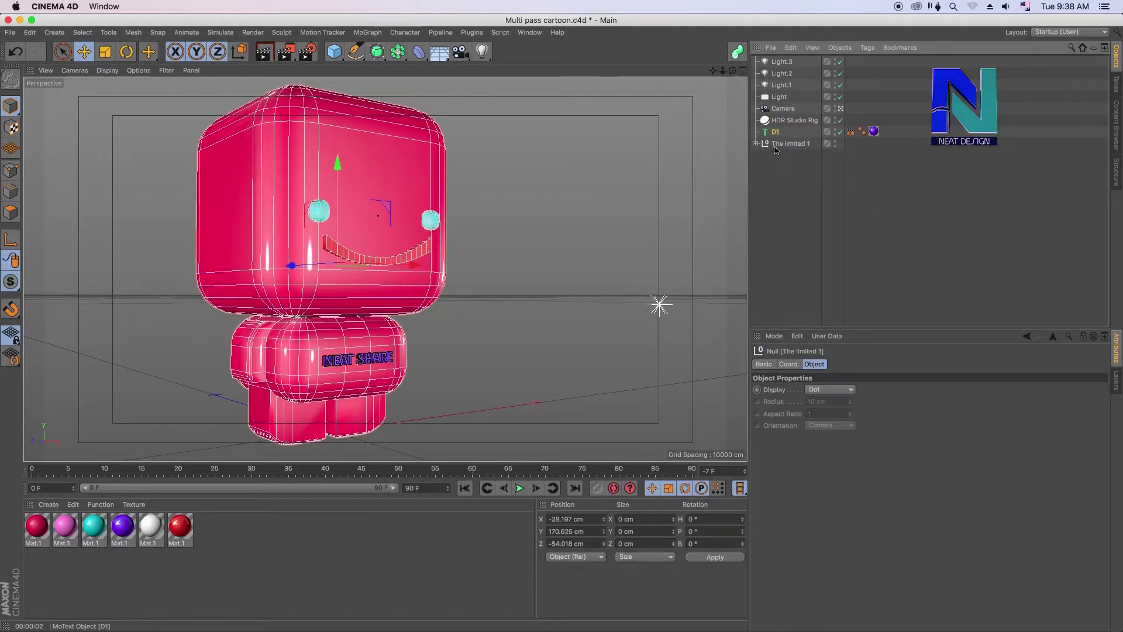
click(851, 131)
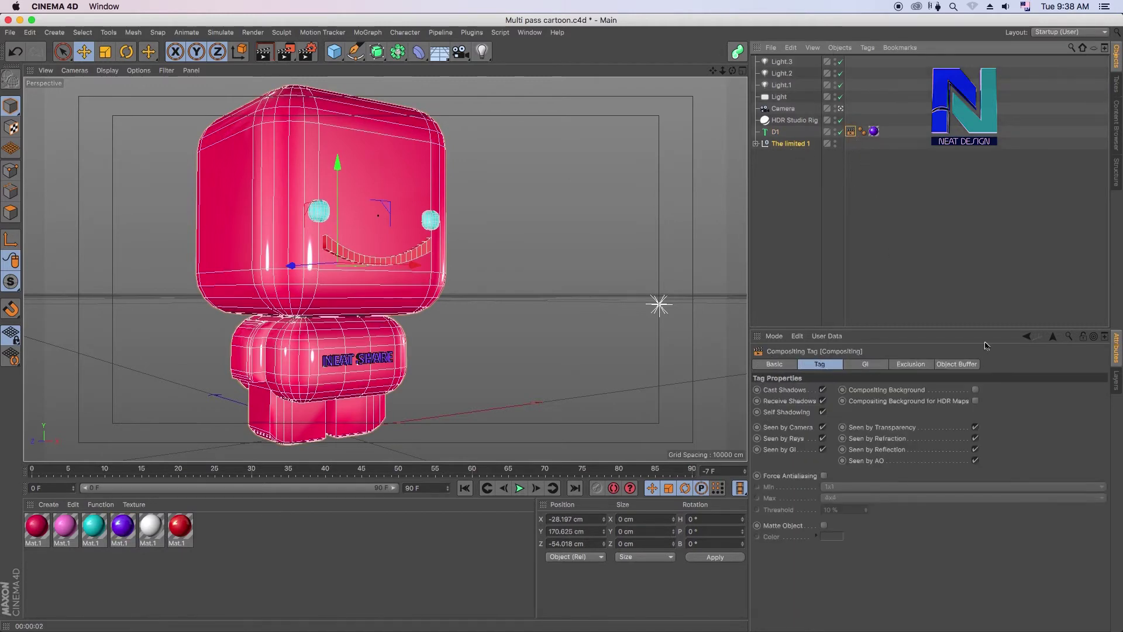
click(956, 364)
click(755, 144)
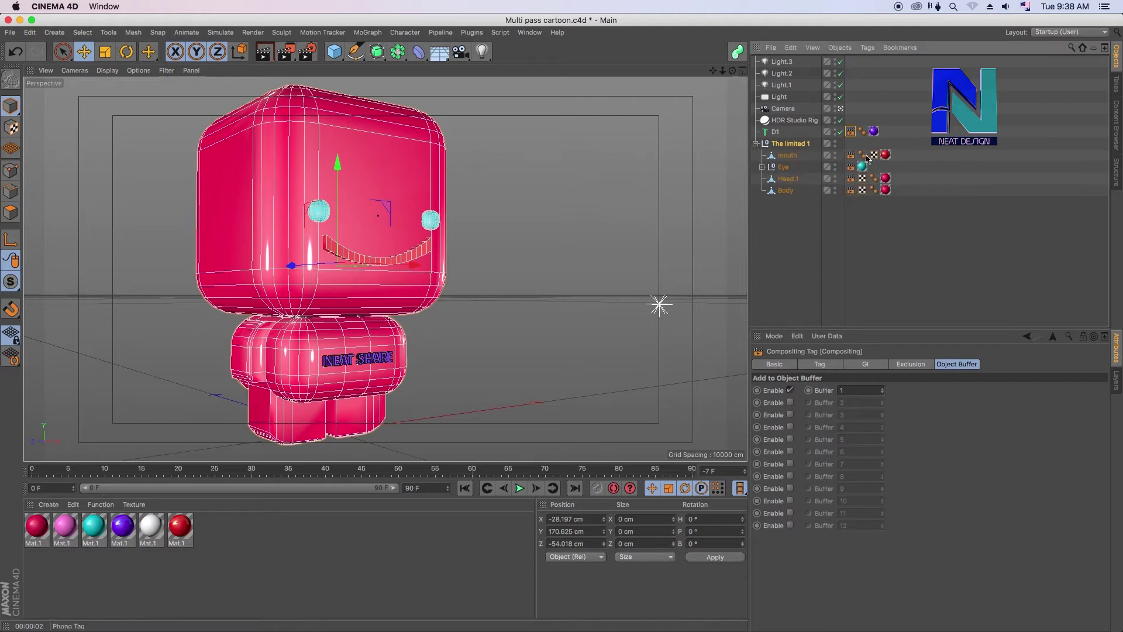
Step: Review the Multi-Pass render settings: Ambient Occlusion, Reflection, Diffuse, Specular, Object Buffer and Illumination passes
click(308, 51)
drag(419, 28, 772, 189)
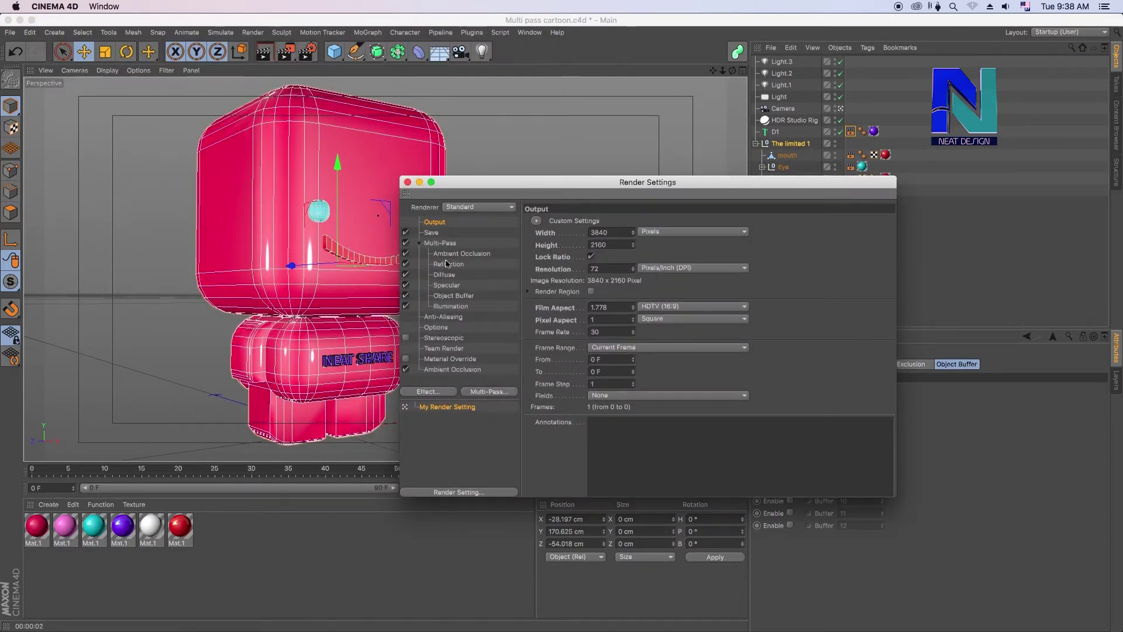
click(432, 243)
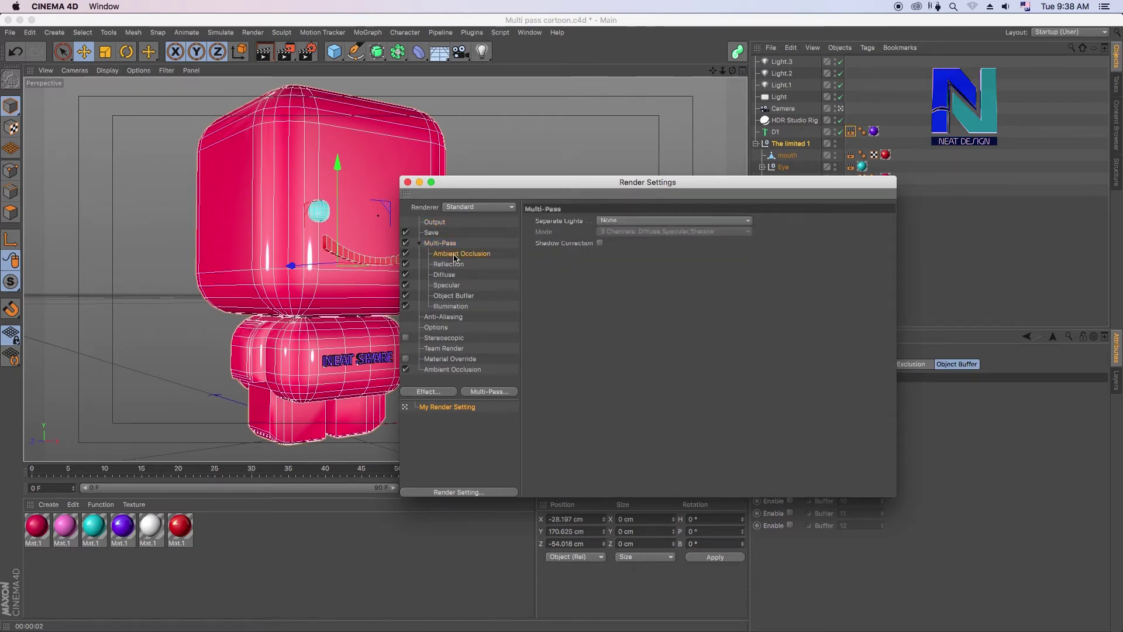
click(454, 255)
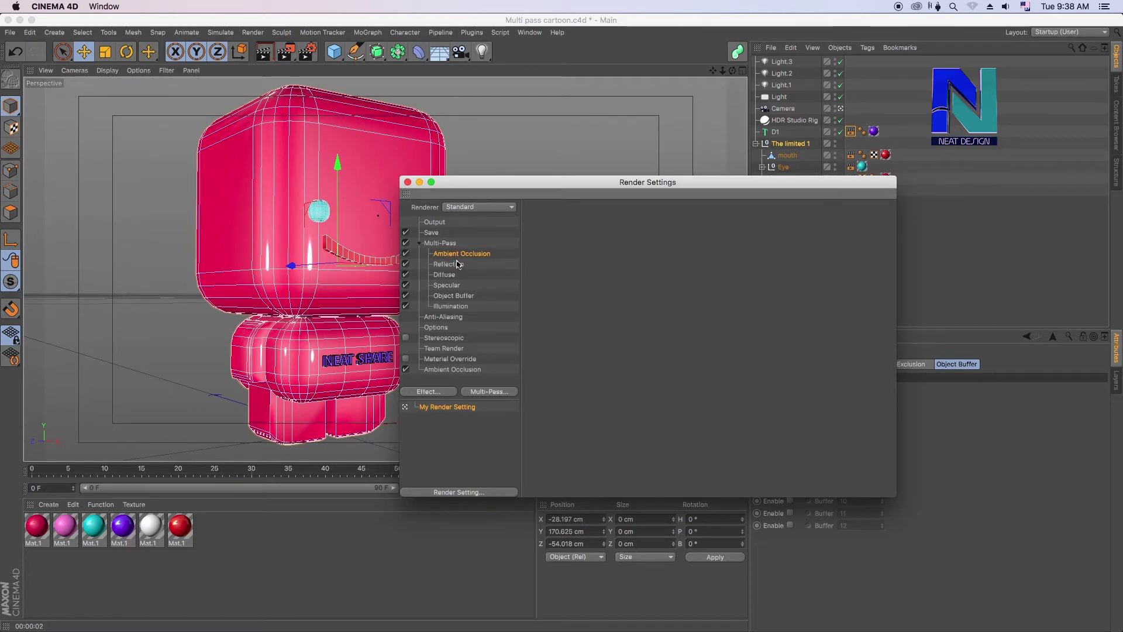
click(447, 266)
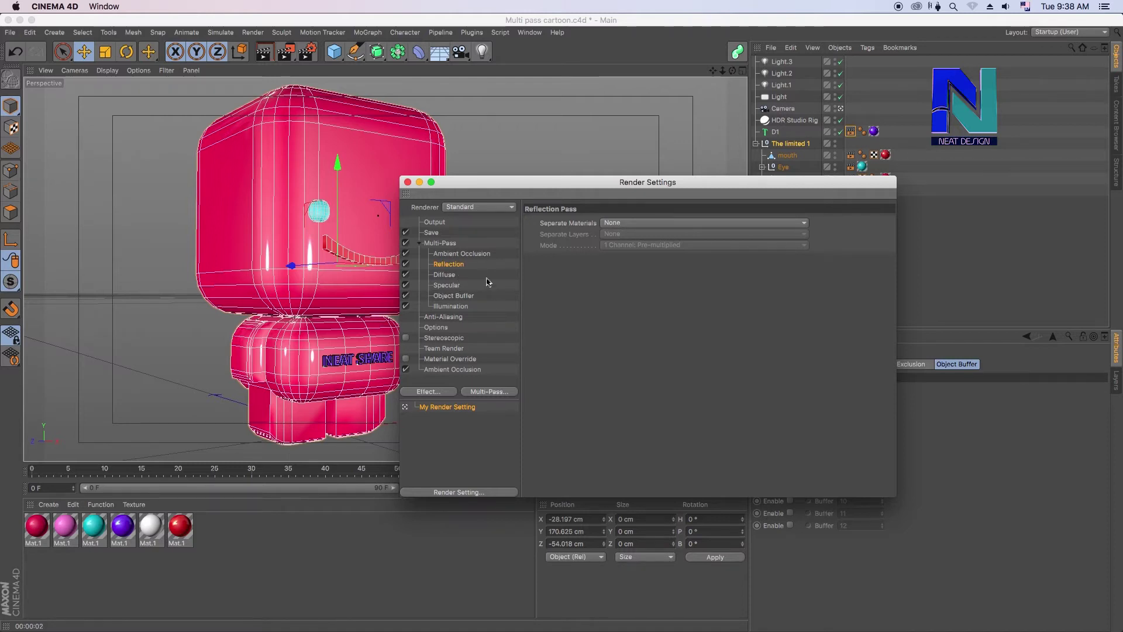
click(452, 276)
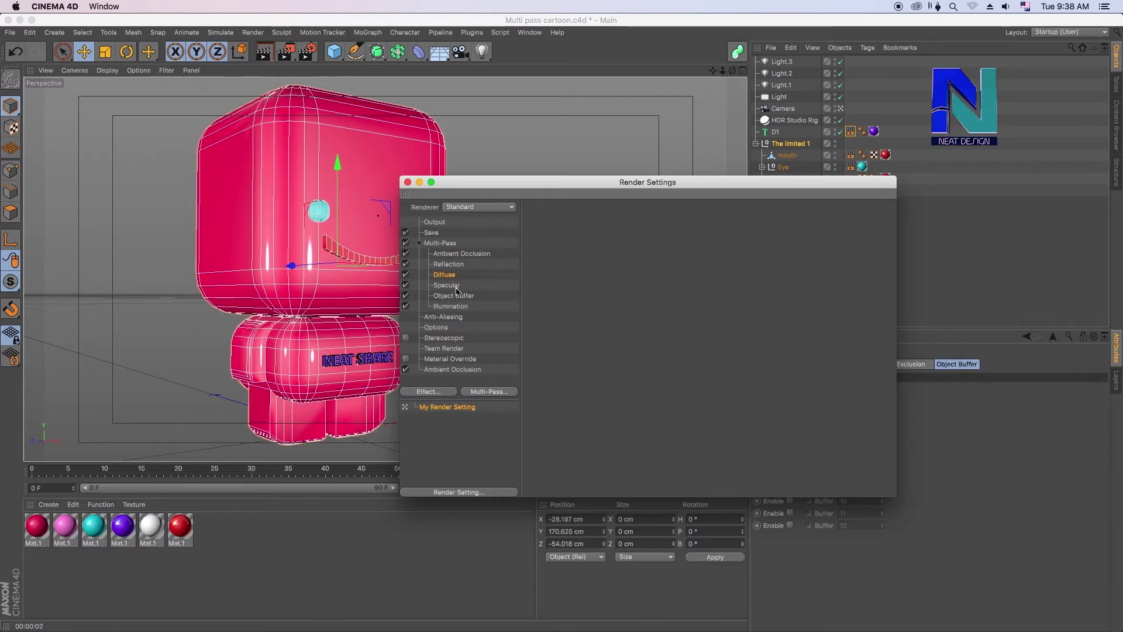
click(456, 287)
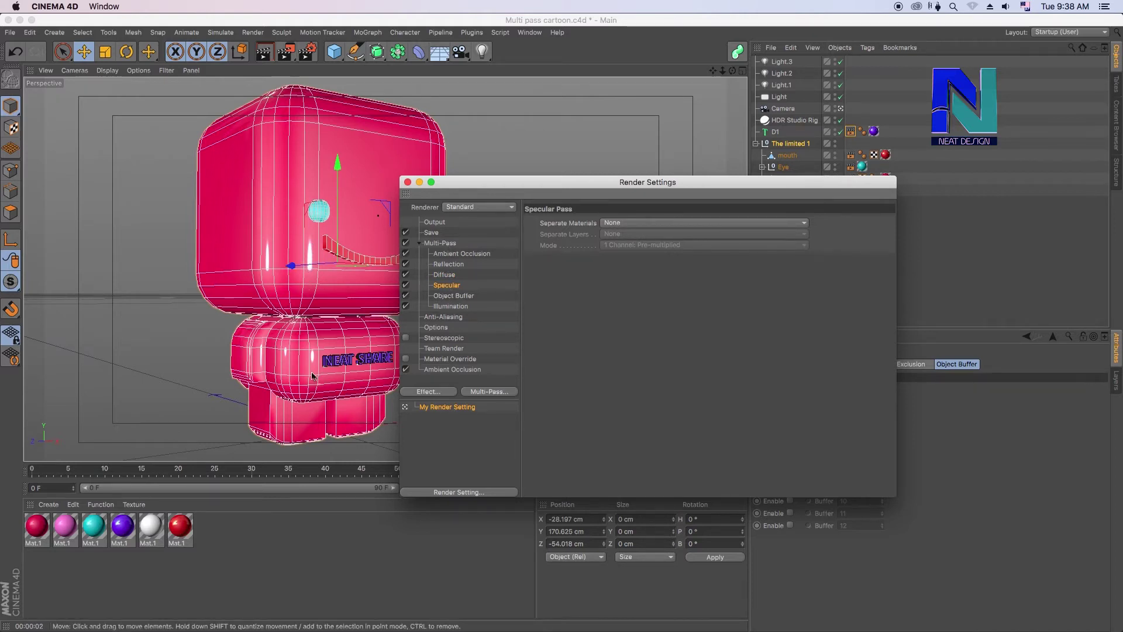
click(462, 297)
click(456, 306)
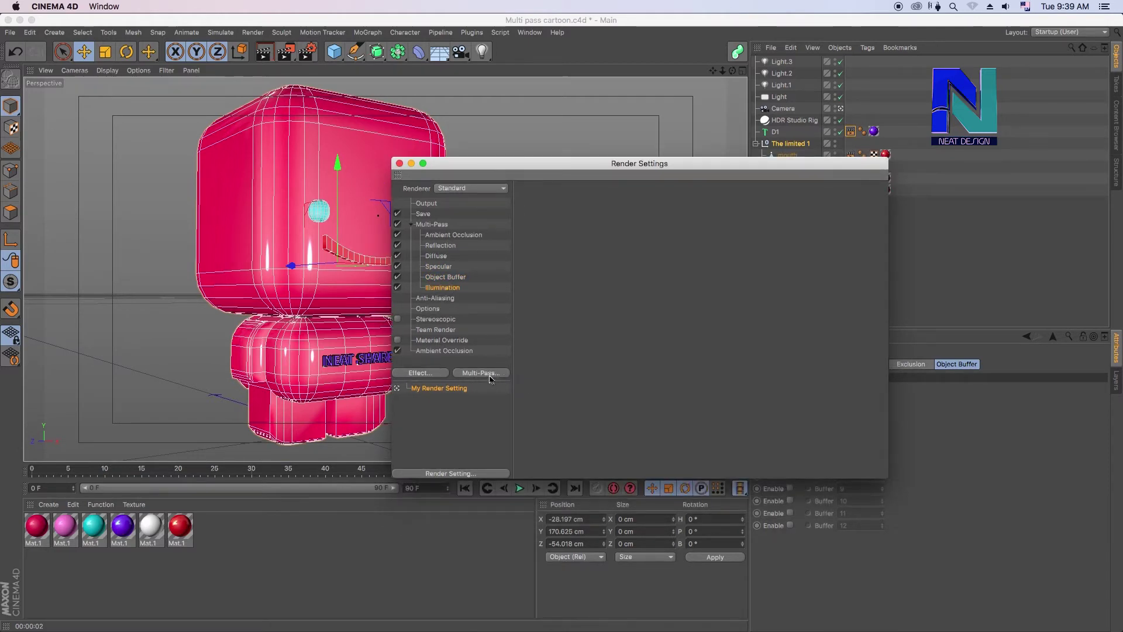
Step: Look through the other channels available for the multi-pass render and close the render settings
click(496, 374)
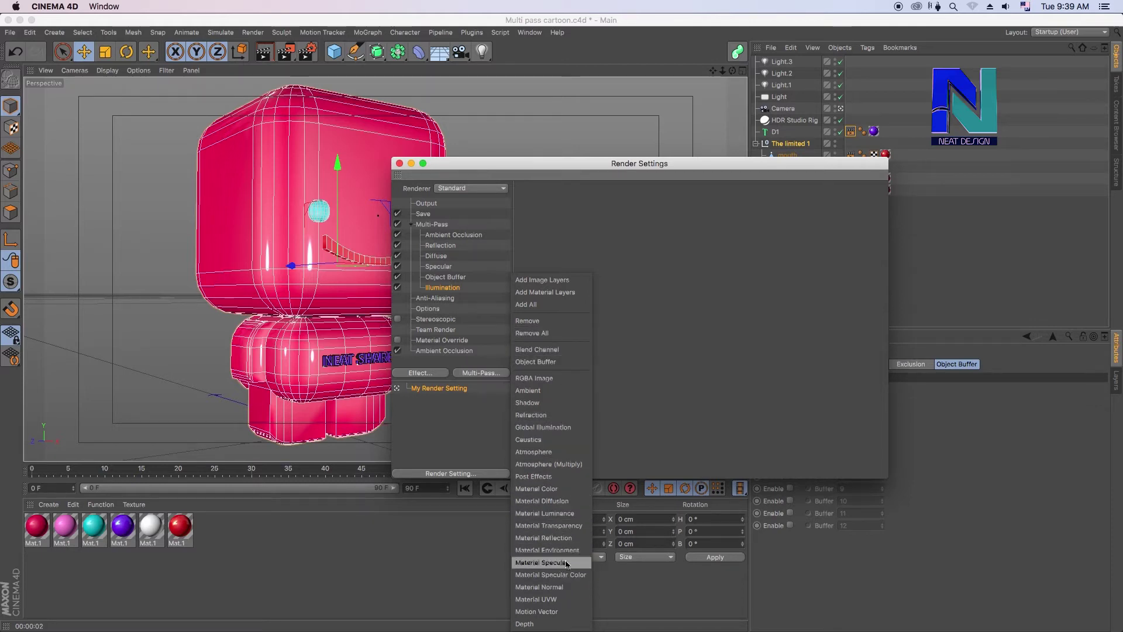
click(483, 416)
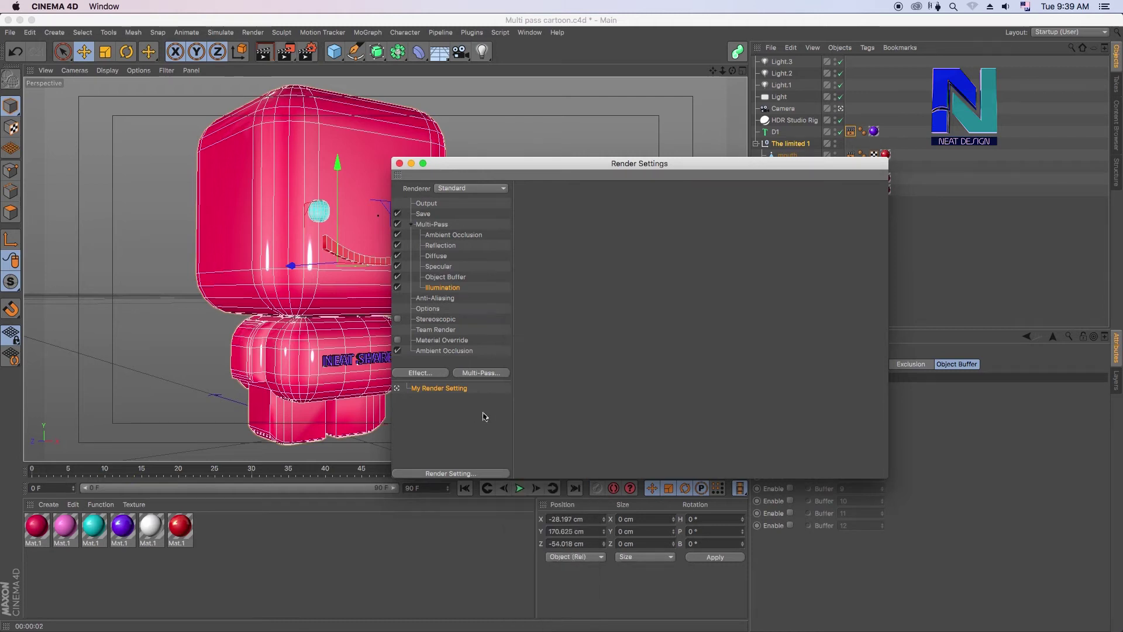
drag(527, 163, 536, 145)
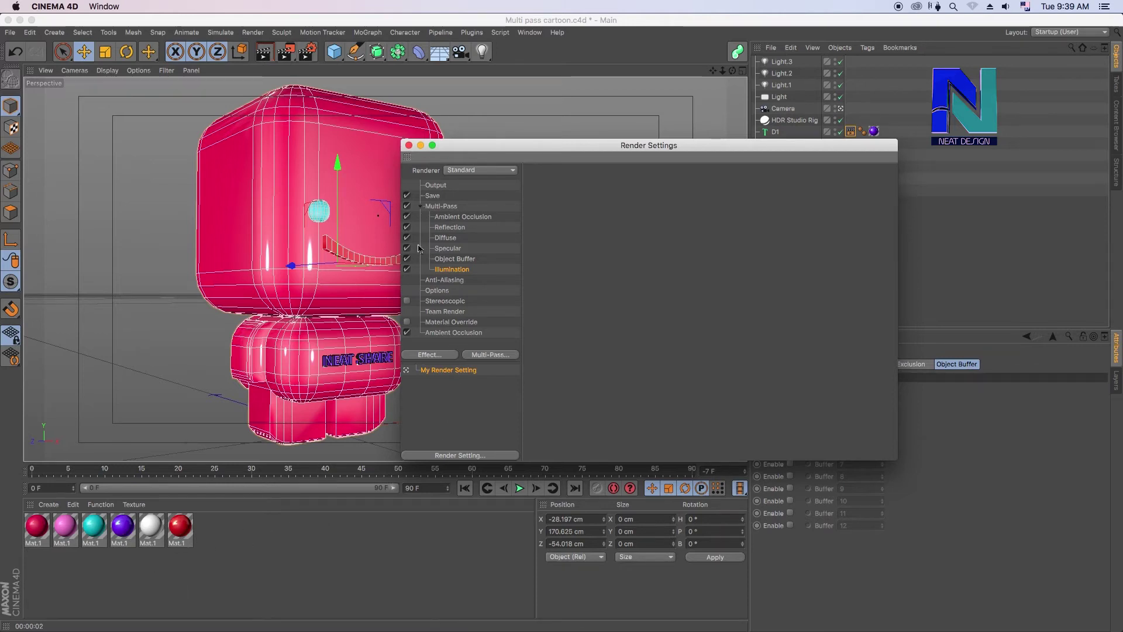
click(409, 145)
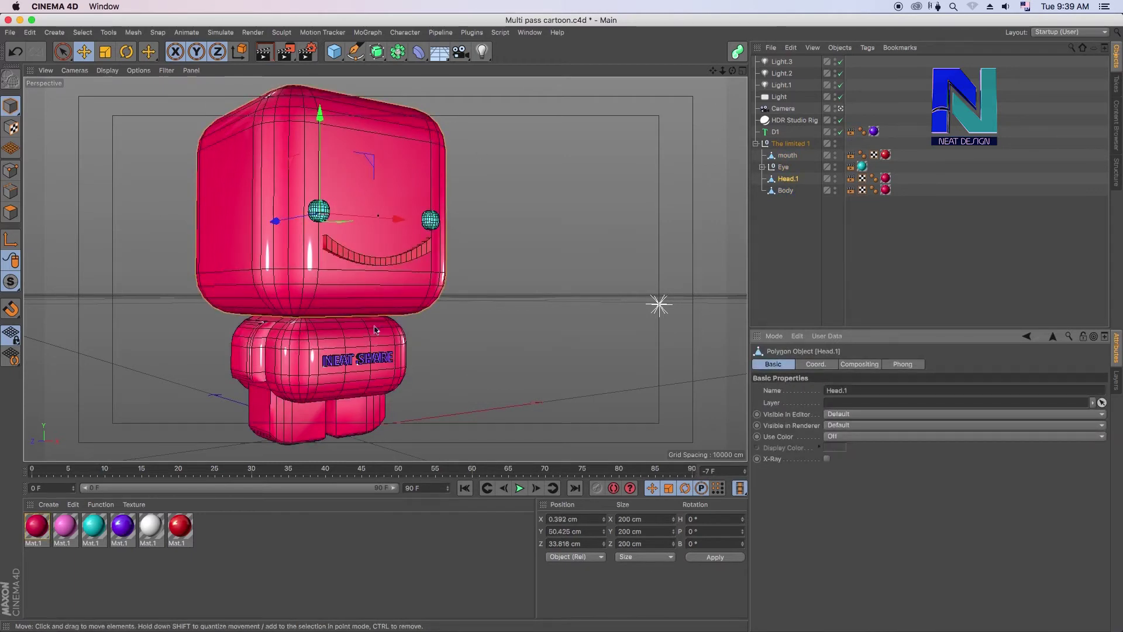
Step: Examine the red material's Reflectance channel and look up the Refraction pass among the available multi-pass channels
click(182, 536)
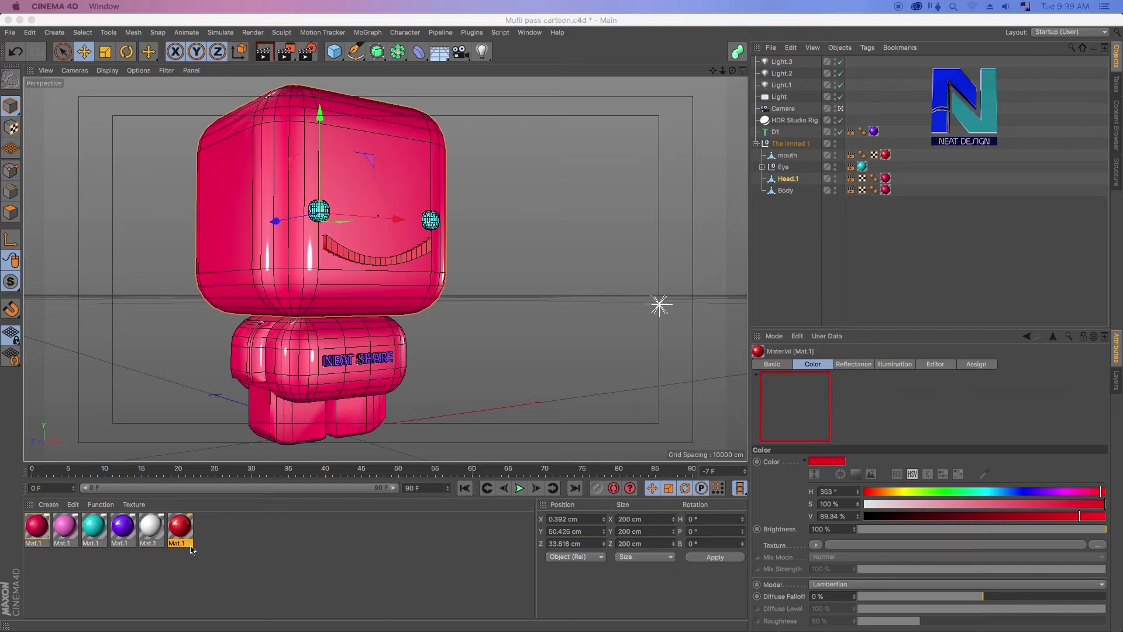
double_click(180, 526)
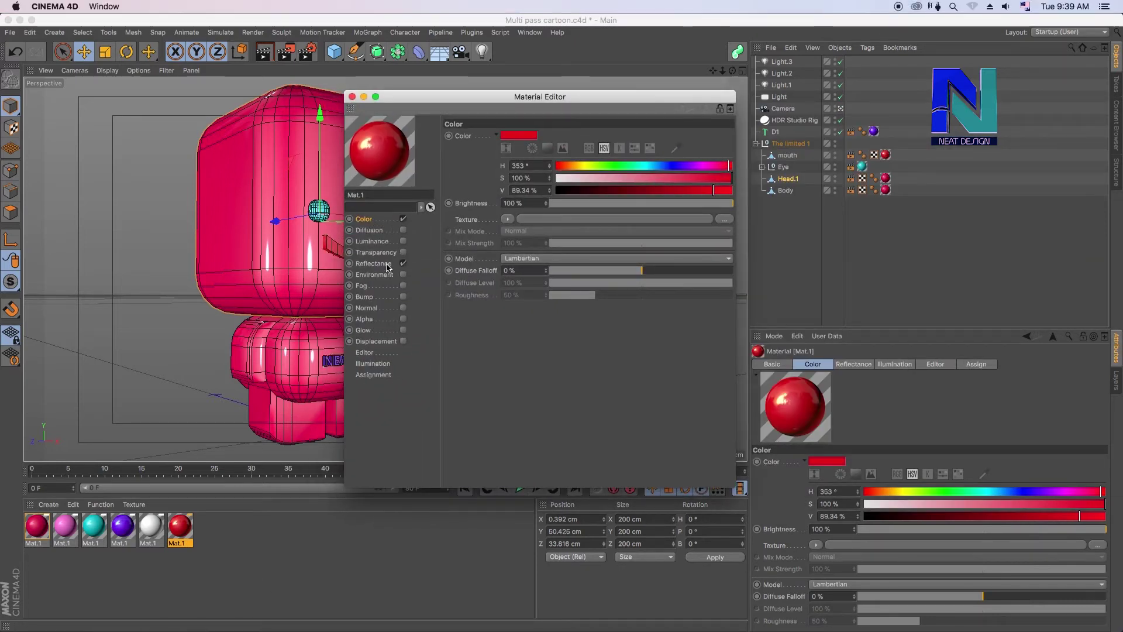
click(386, 267)
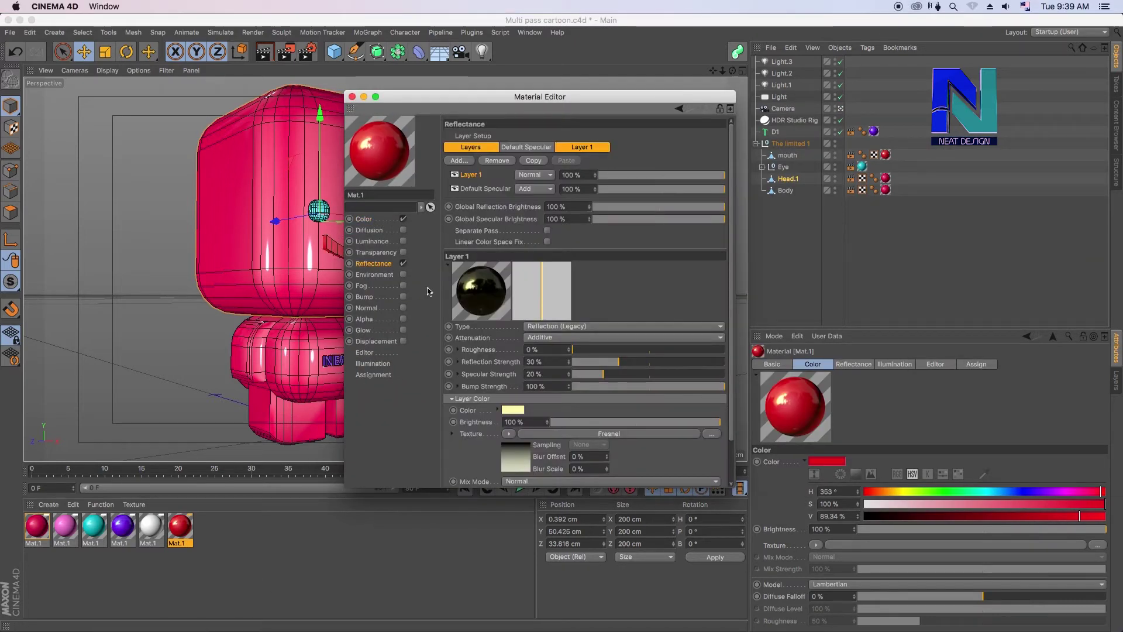
click(352, 97)
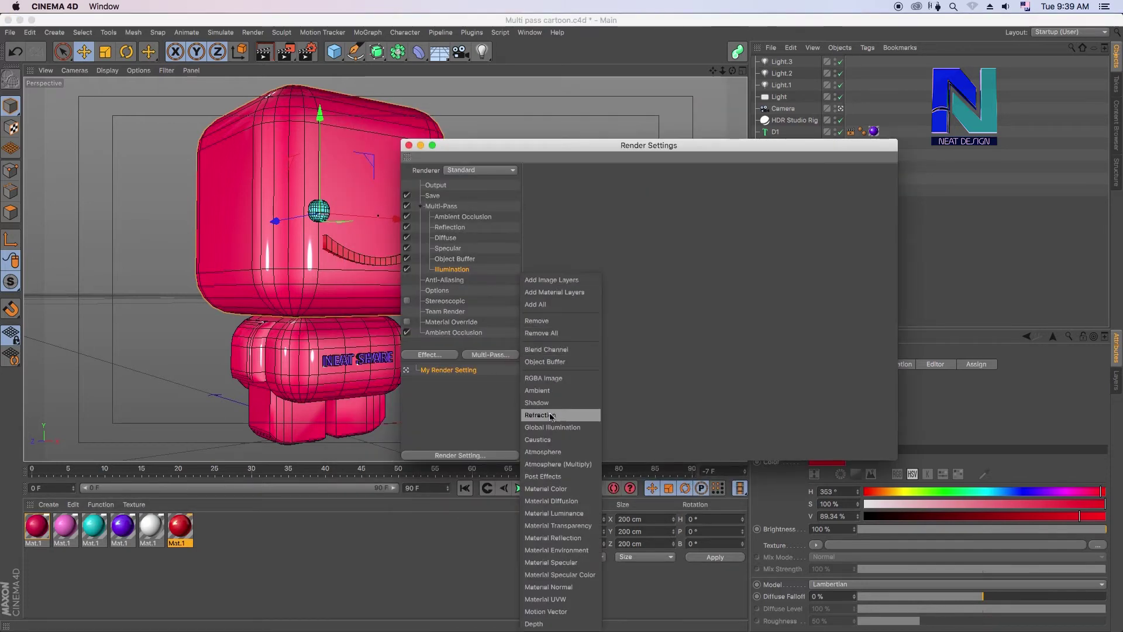
click(569, 416)
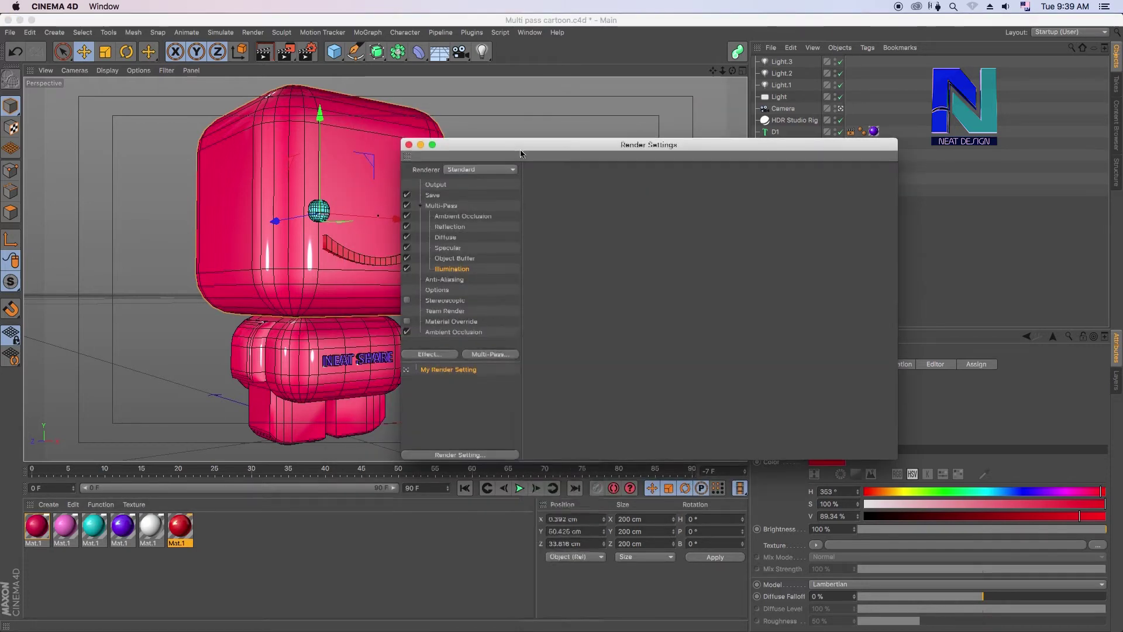
click(408, 145)
Step: Check the Light object's shadow setting and look up the Shadow and Global Illumination passes among the multi-pass channels
click(778, 97)
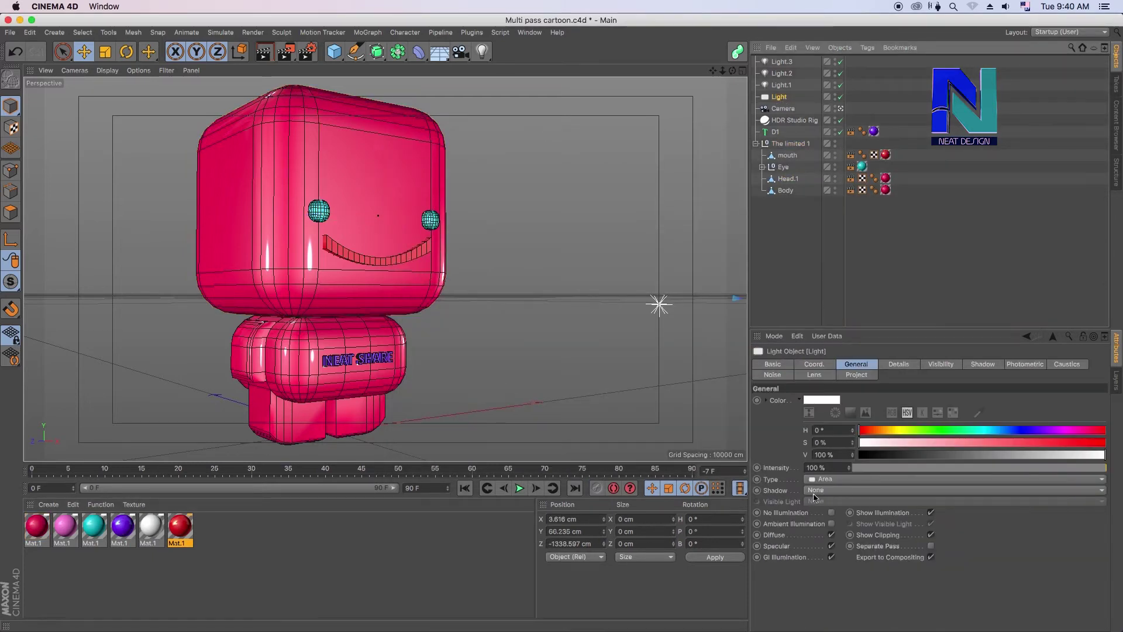
click(309, 53)
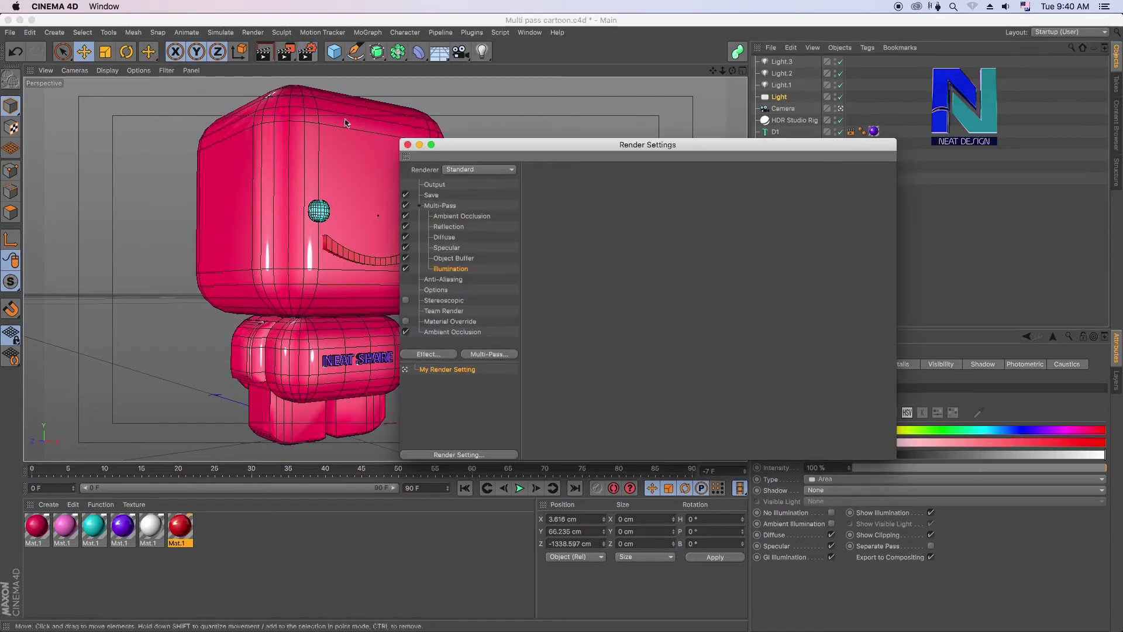
click(489, 354)
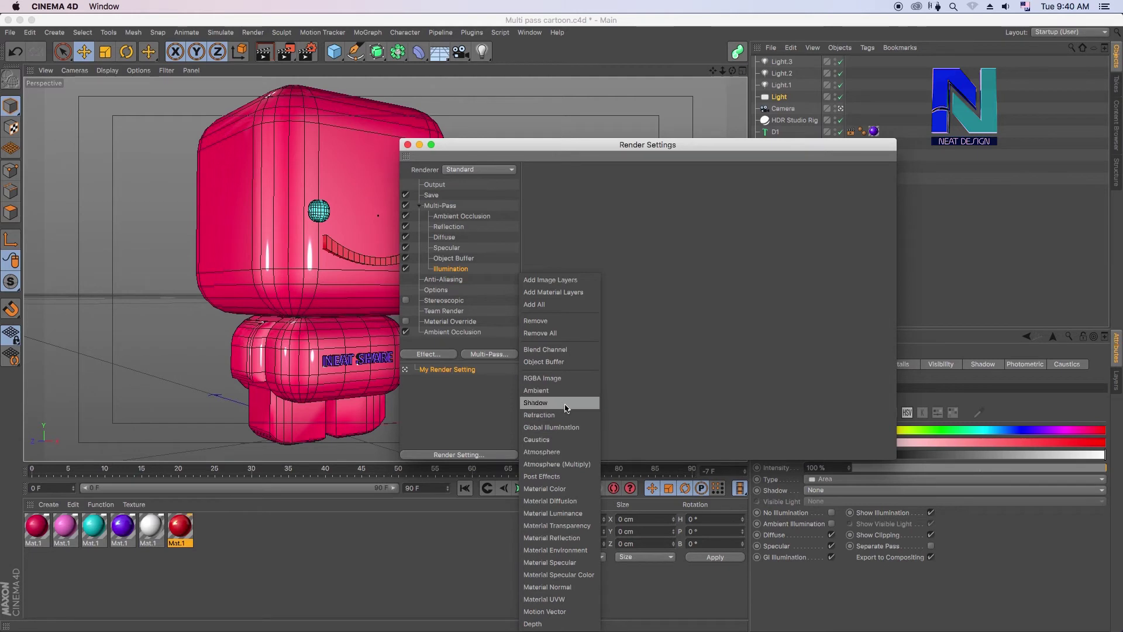
click(639, 389)
click(513, 355)
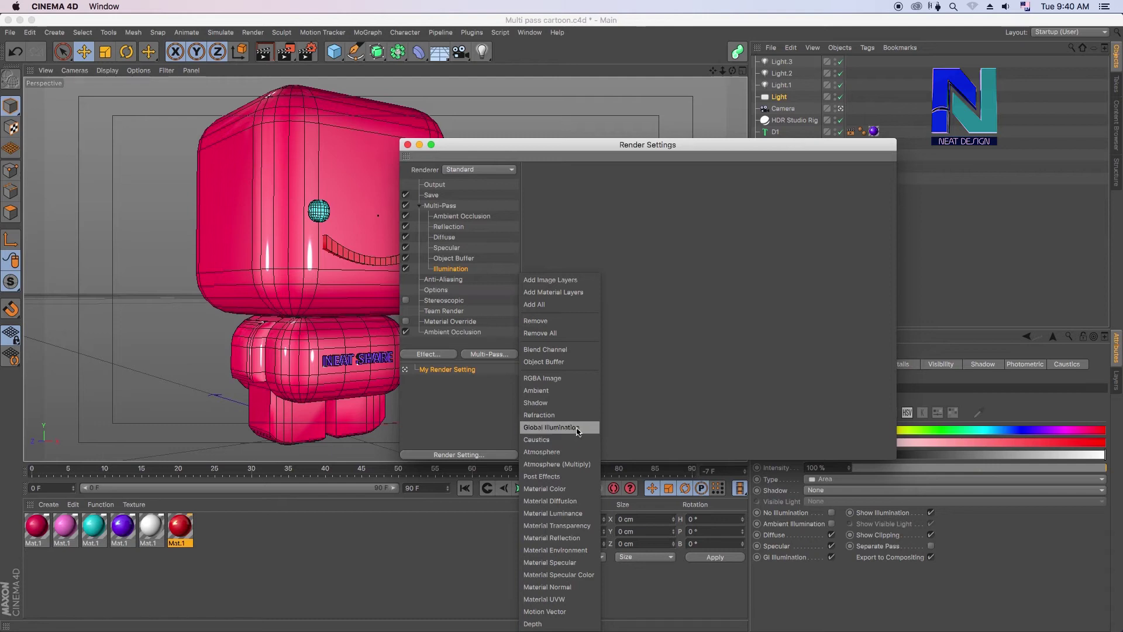
click(496, 412)
Step: Add the Global Illumination effect to the render settings and add its matching Global Illumination multi-pass channel
click(428, 355)
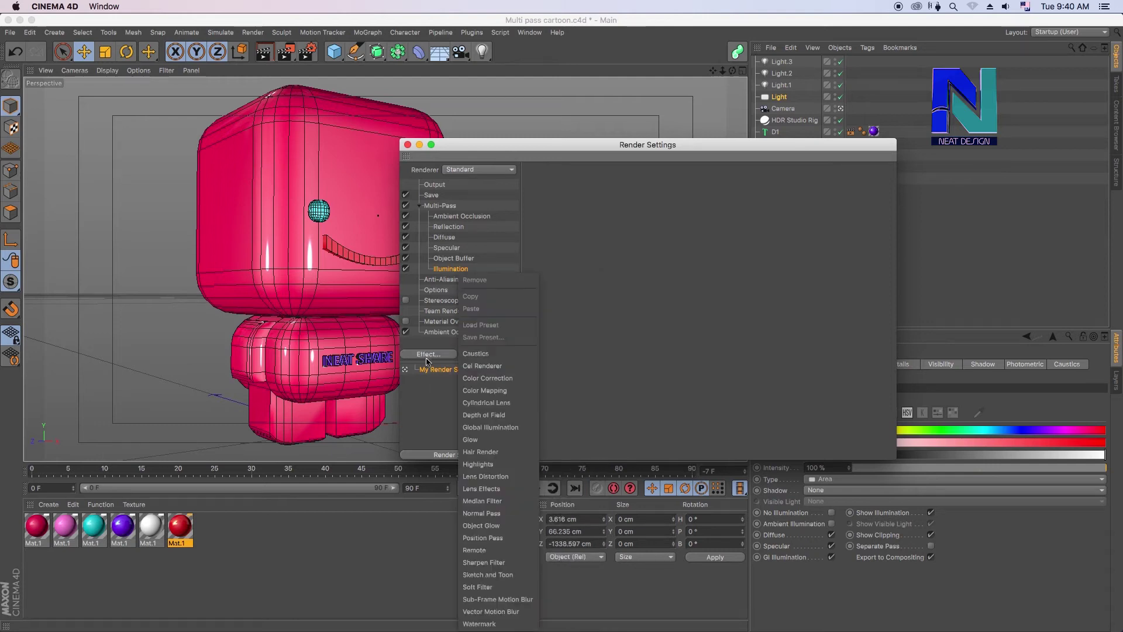
click(500, 433)
click(465, 355)
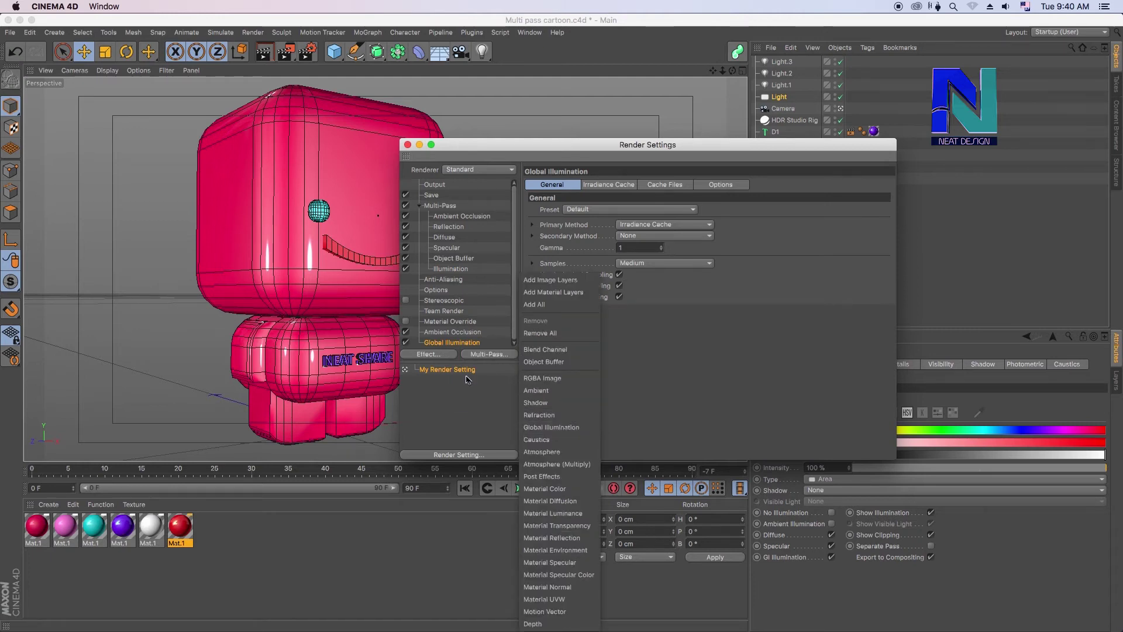
click(571, 434)
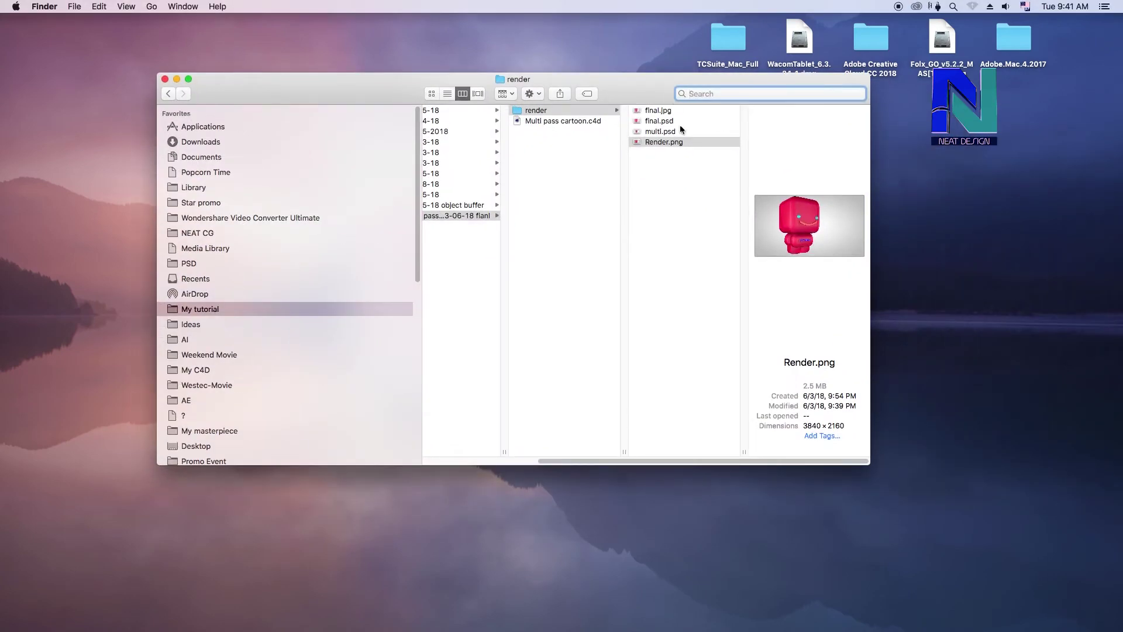
Step: Switch to Finder and look through the render folder's output files: final.jpg, final.psd, multi.psd and Render.png
key(Up)
key(Up)
key(Up)
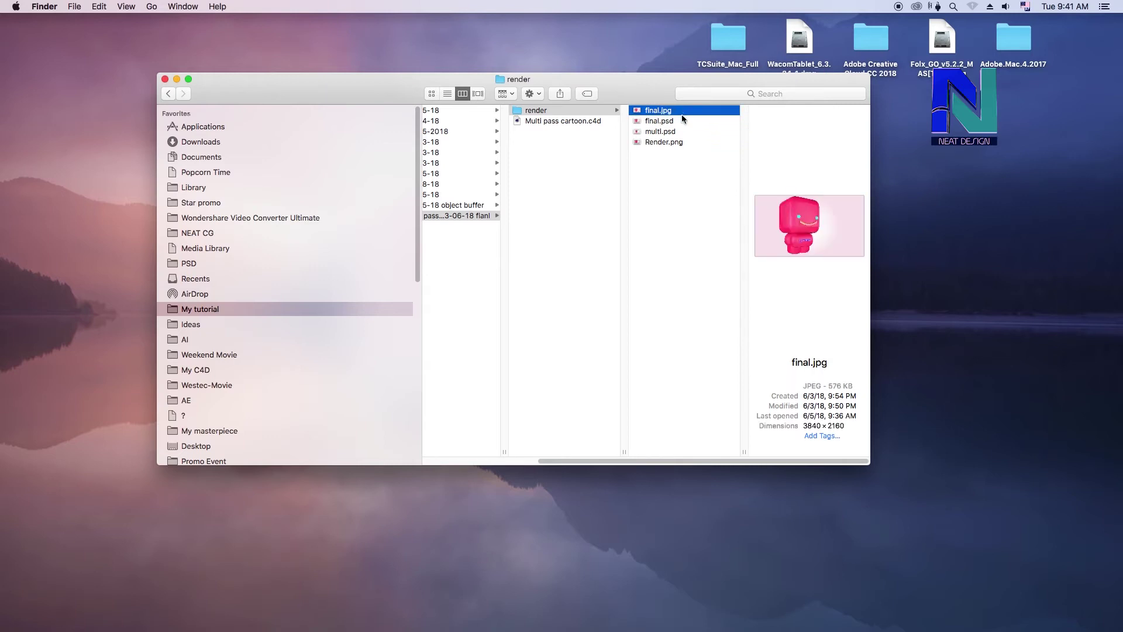
click(686, 121)
click(680, 131)
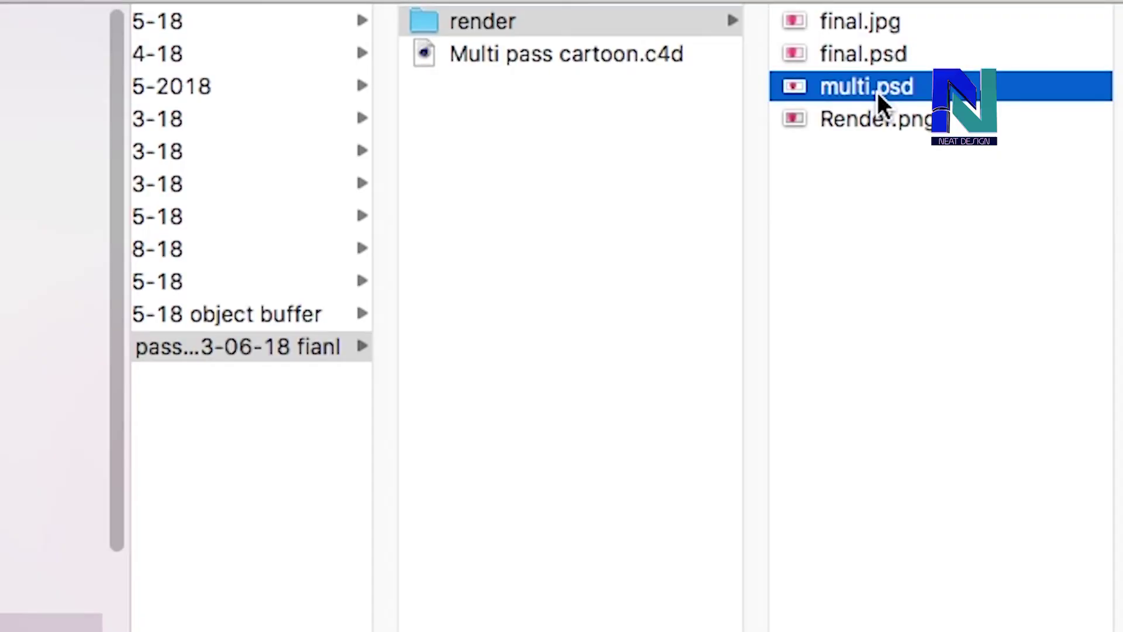
click(889, 123)
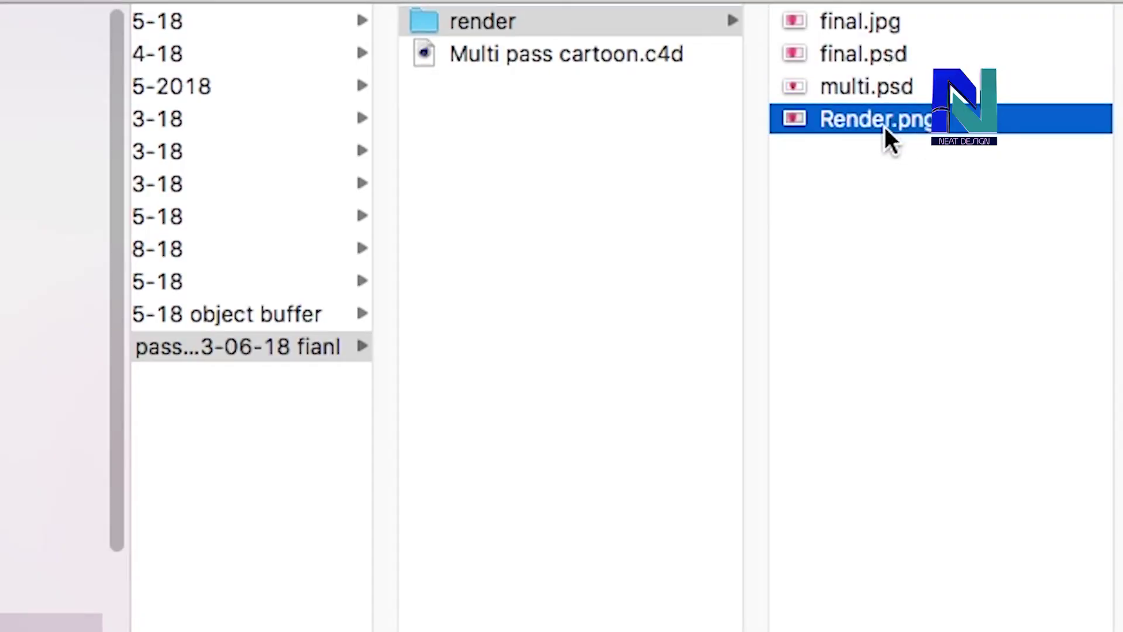
Step: Open the multi.psd multi-pass file from the render folder in Photoshop
click(886, 87)
double_click(884, 93)
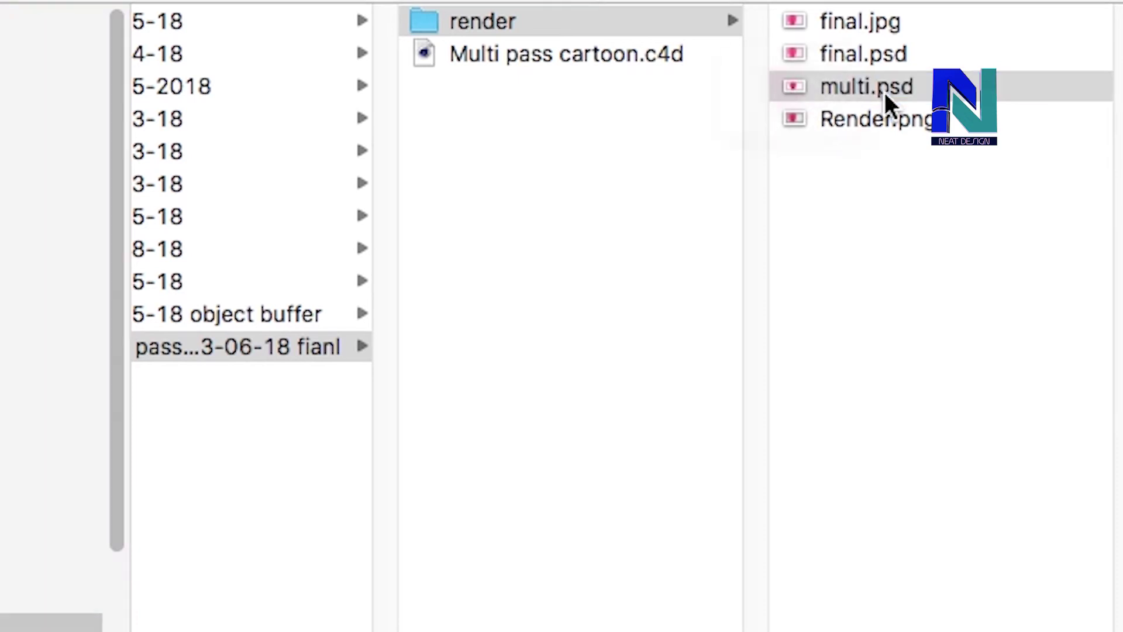
click(892, 120)
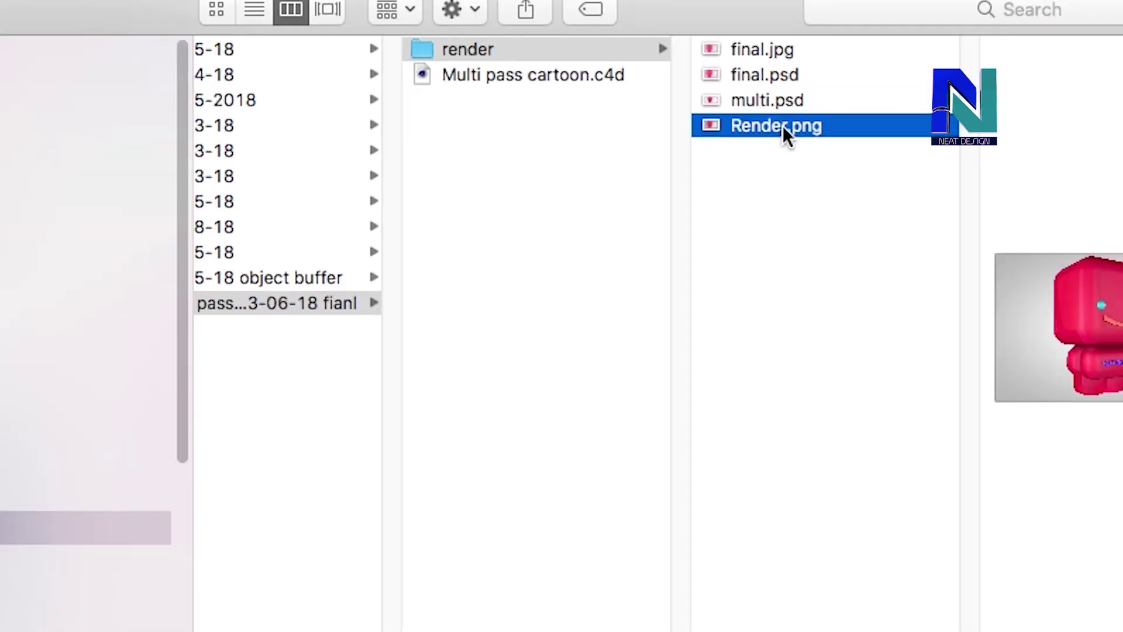
click(783, 101)
double_click(781, 104)
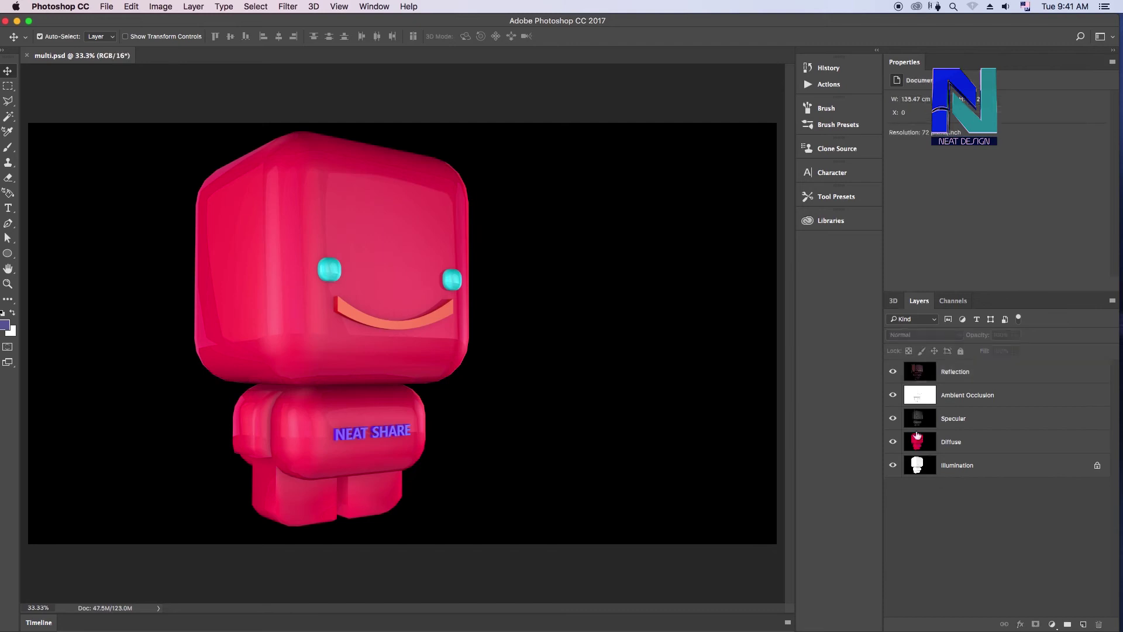
Step: Hide every layer above Illumination and unlock the Illumination layer
drag(895, 374, 899, 443)
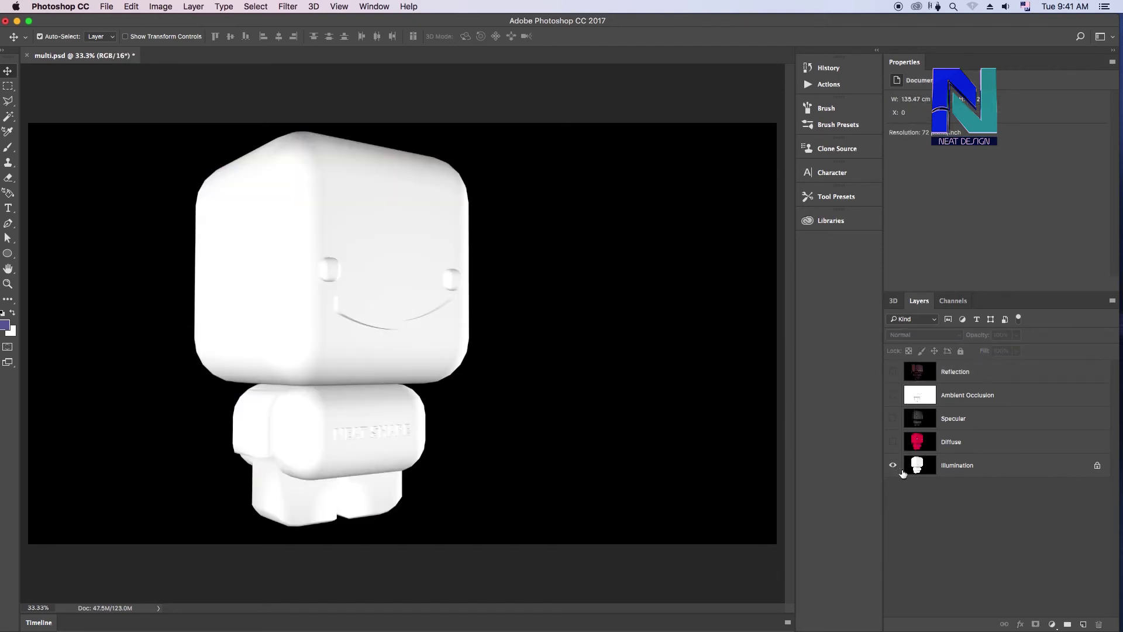
click(1097, 465)
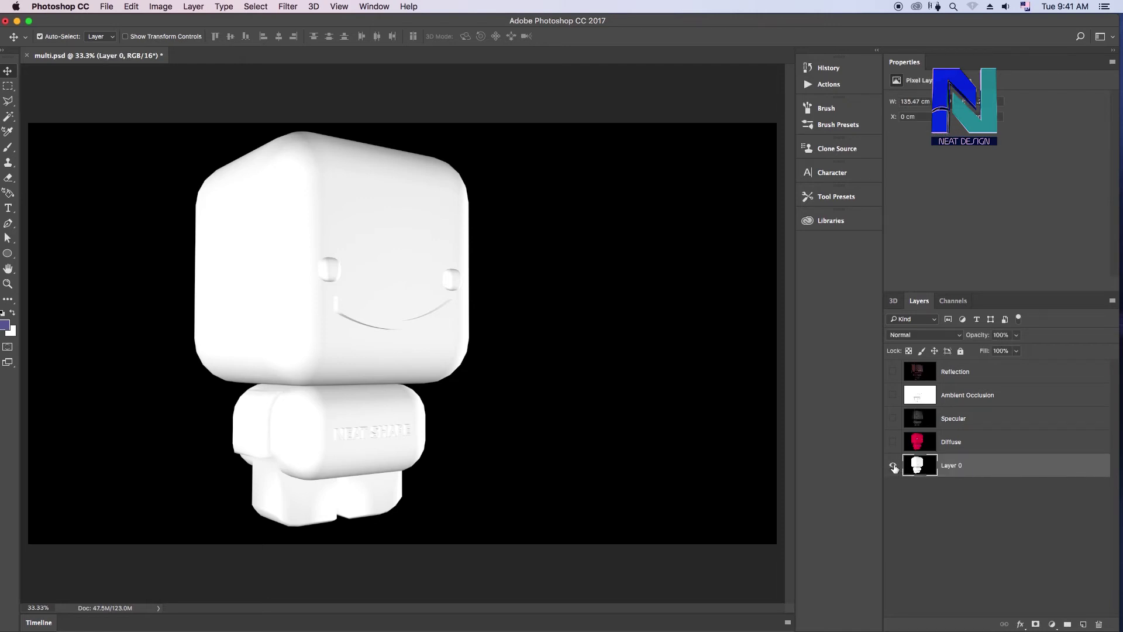
click(915, 489)
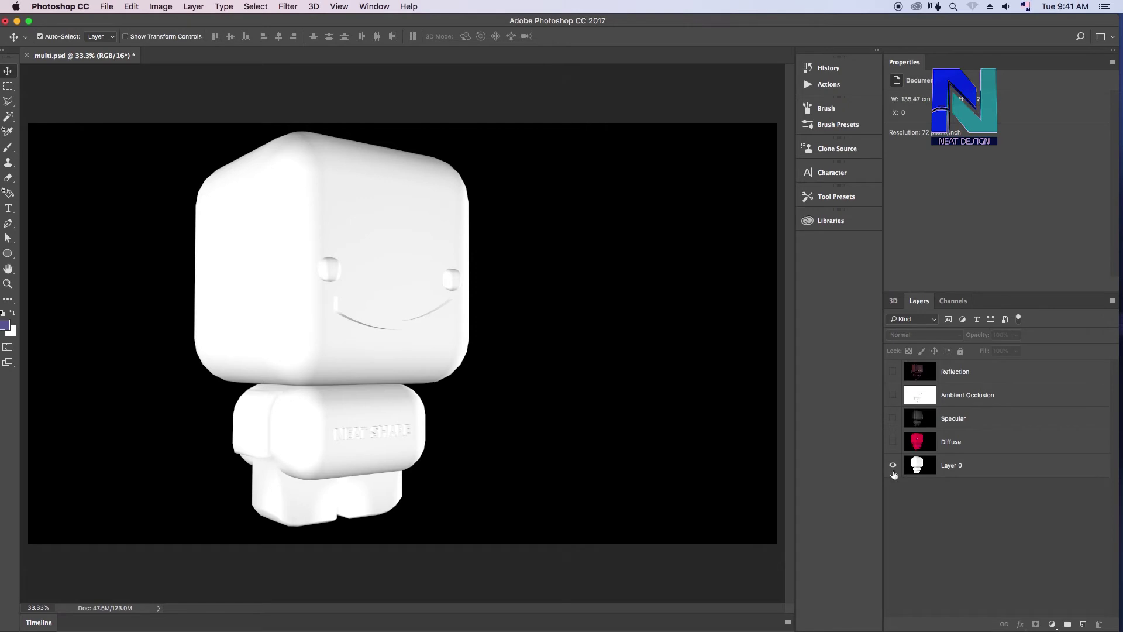
Step: Hide Layer 0 and examine the Diffuse and Specular passes on their own, one after the other
click(892, 465)
click(893, 442)
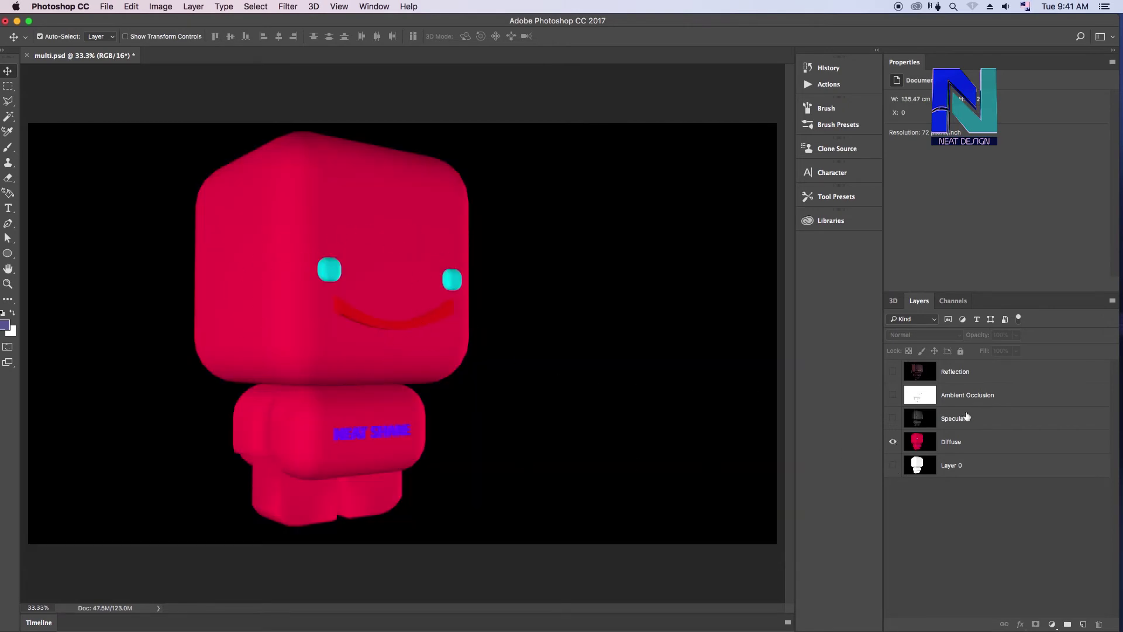
click(973, 420)
click(893, 443)
click(892, 419)
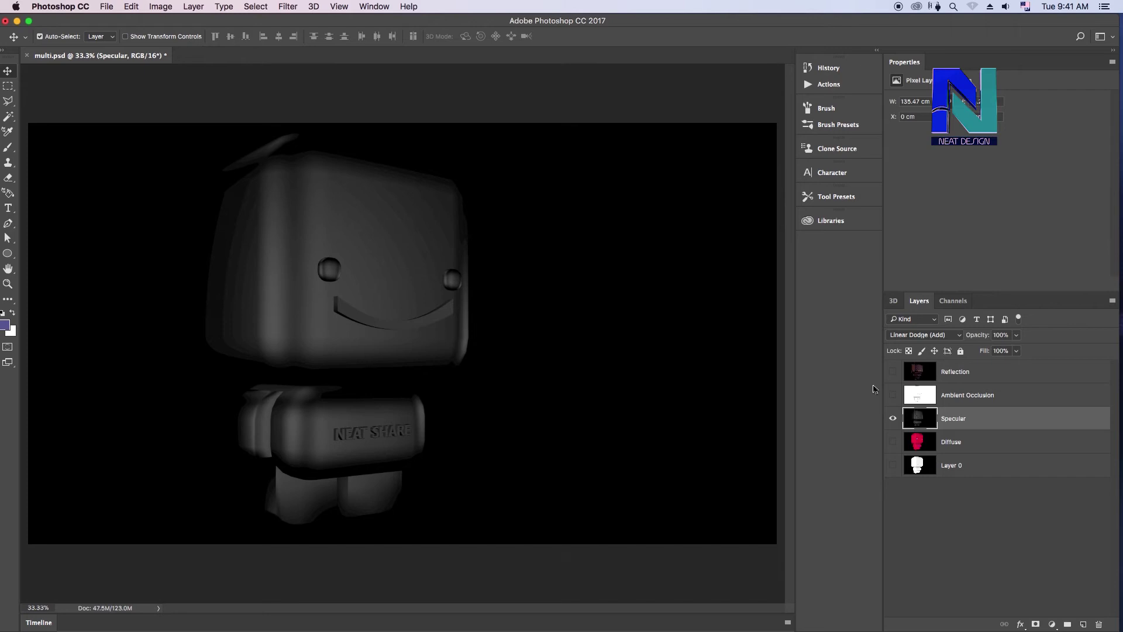
Step: Examine the Ambient Occlusion and Reflection passes on their own, one after the other, and leave every layer hidden
click(893, 419)
click(892, 395)
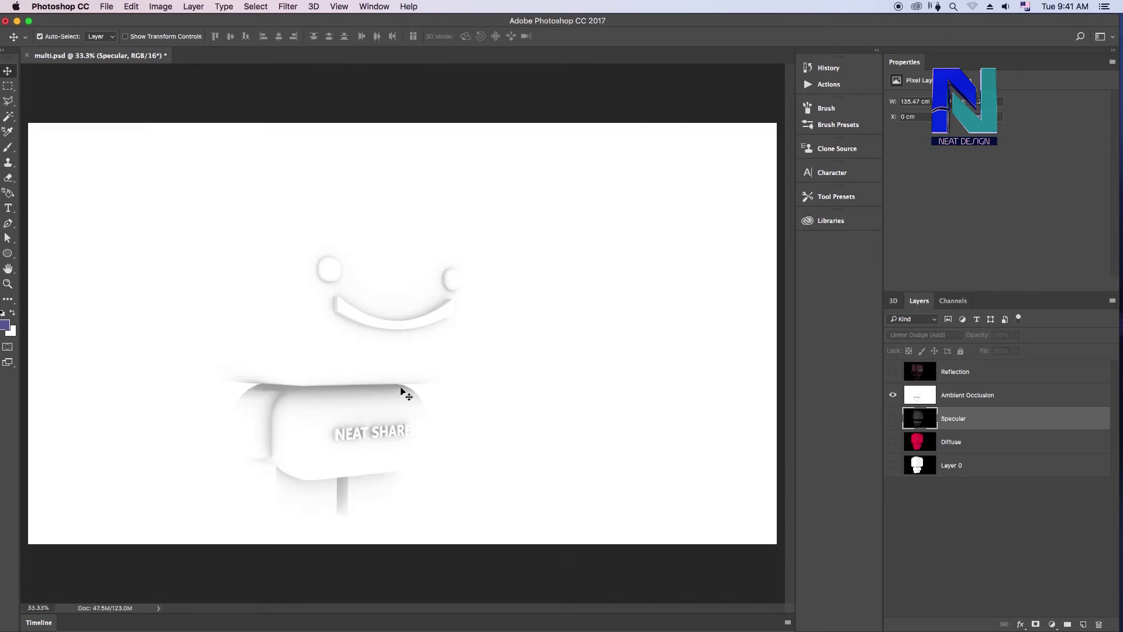
click(892, 395)
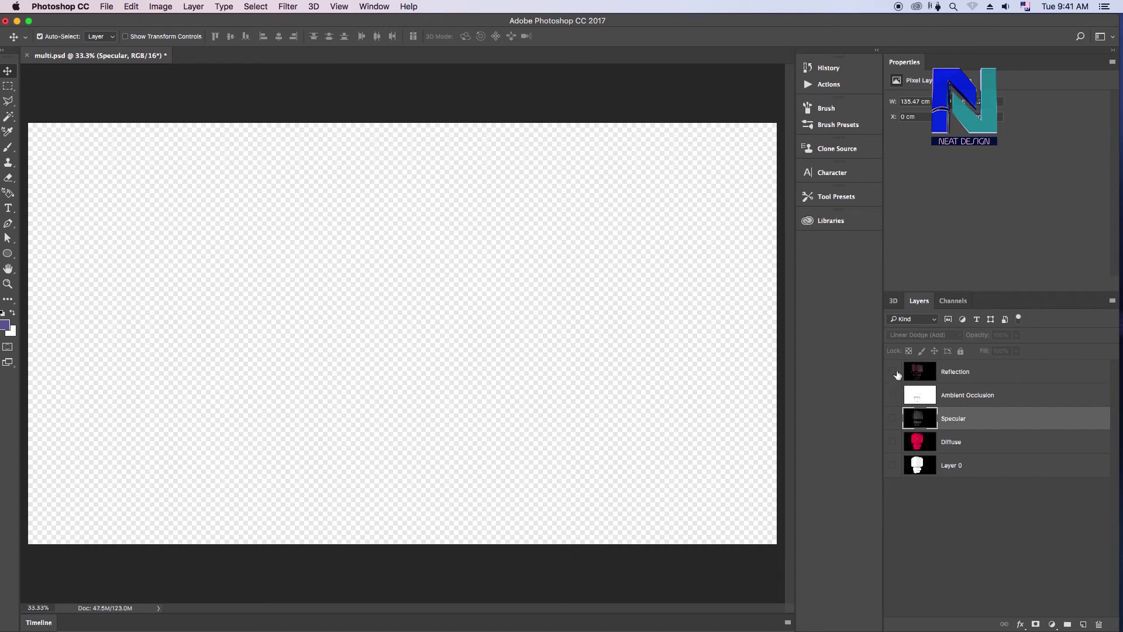
click(892, 372)
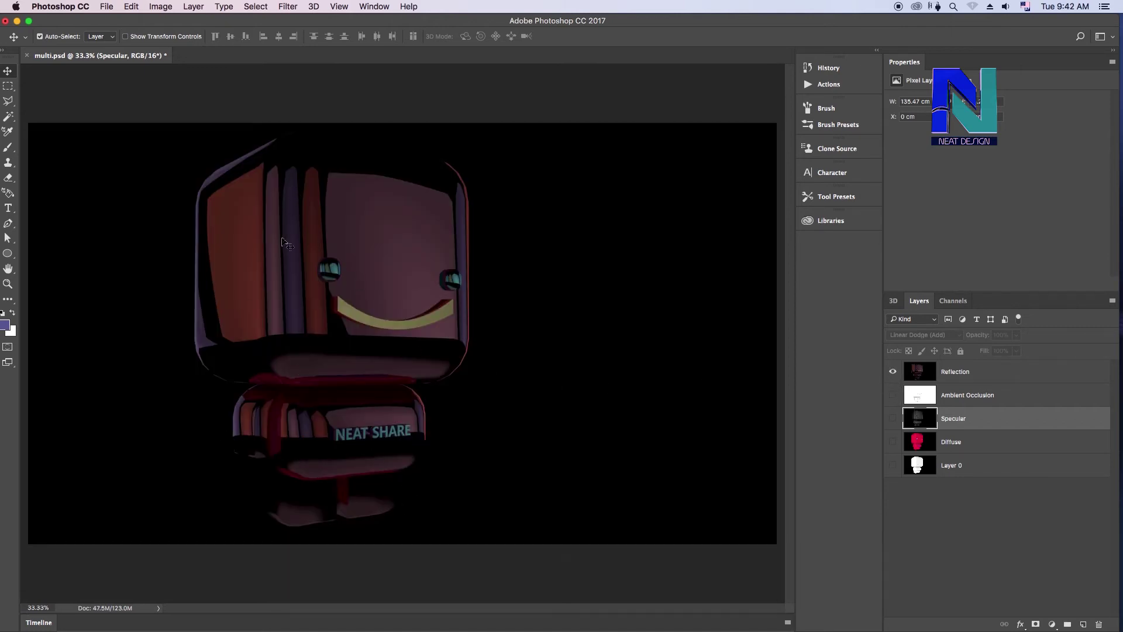
click(892, 371)
Step: Preview the passes building up from Diffuse through Specular, Ambient Occlusion and Reflection, and hide them all again
click(893, 441)
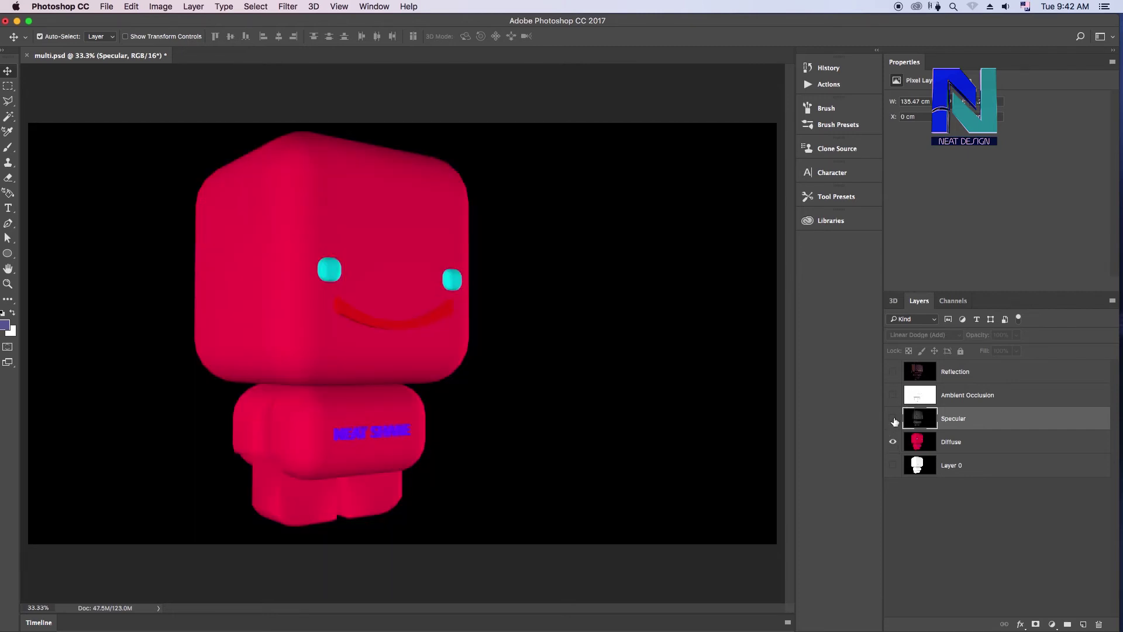
click(893, 418)
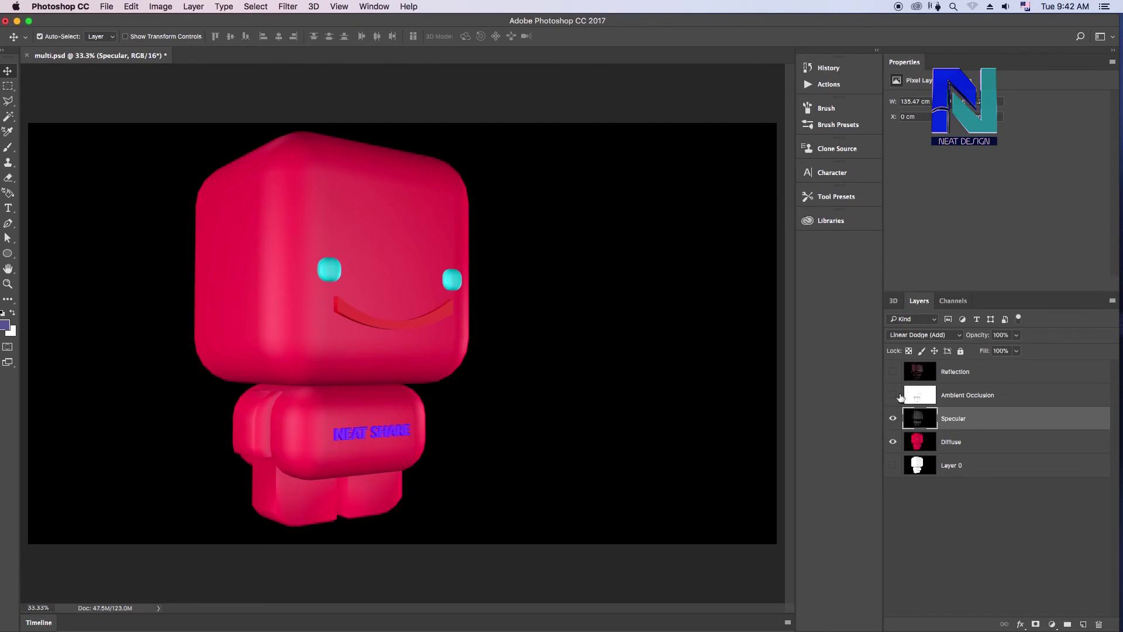
click(893, 395)
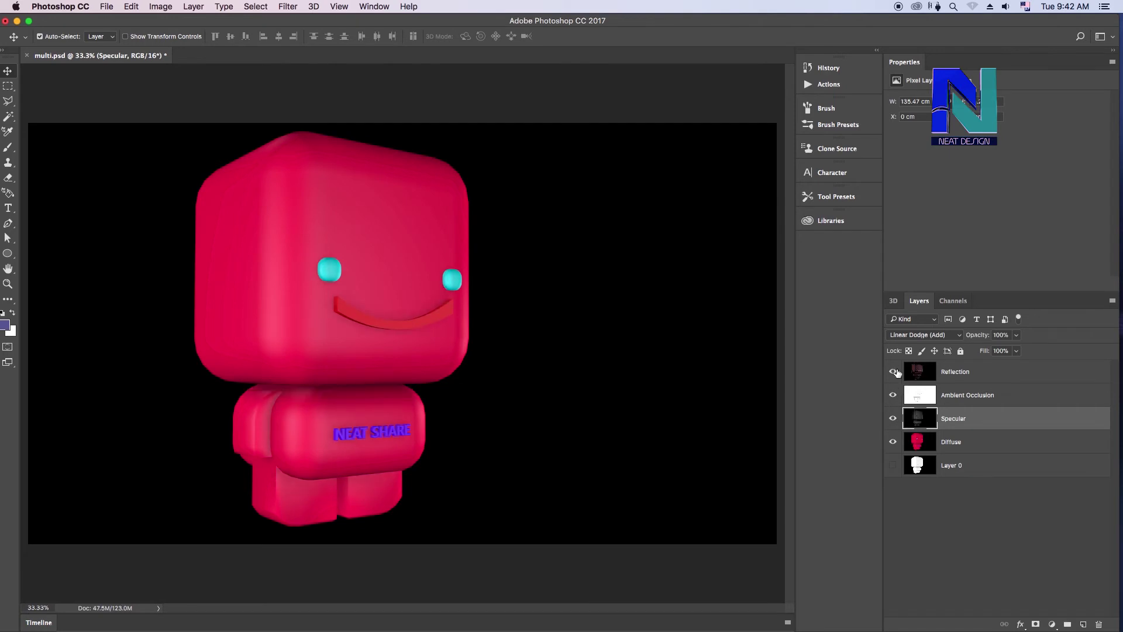
click(893, 372)
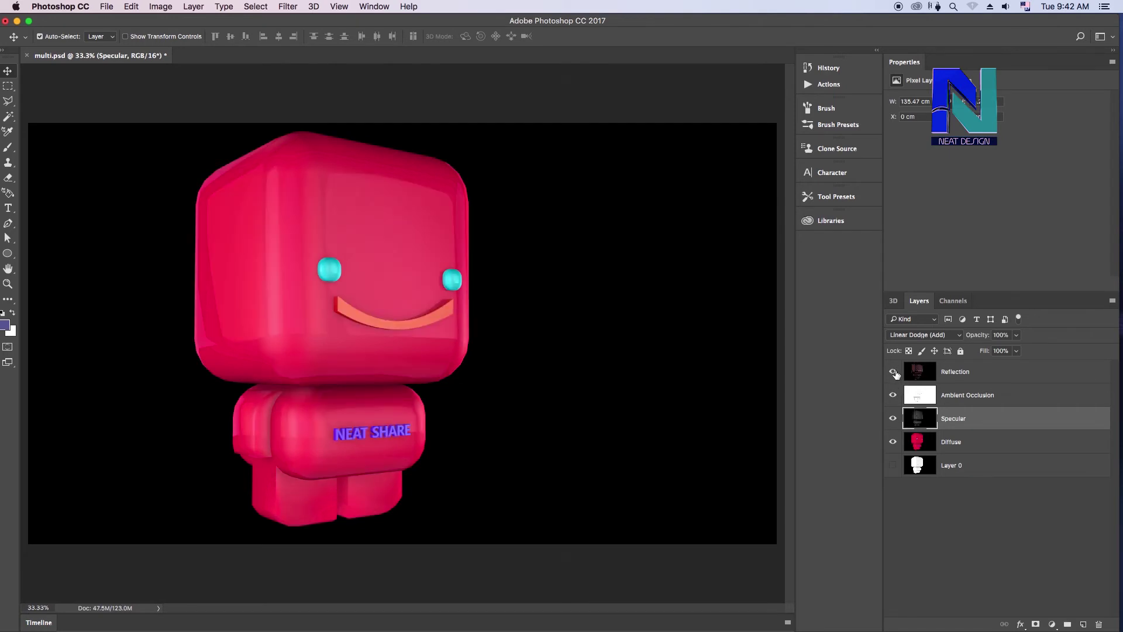
click(893, 372)
click(893, 398)
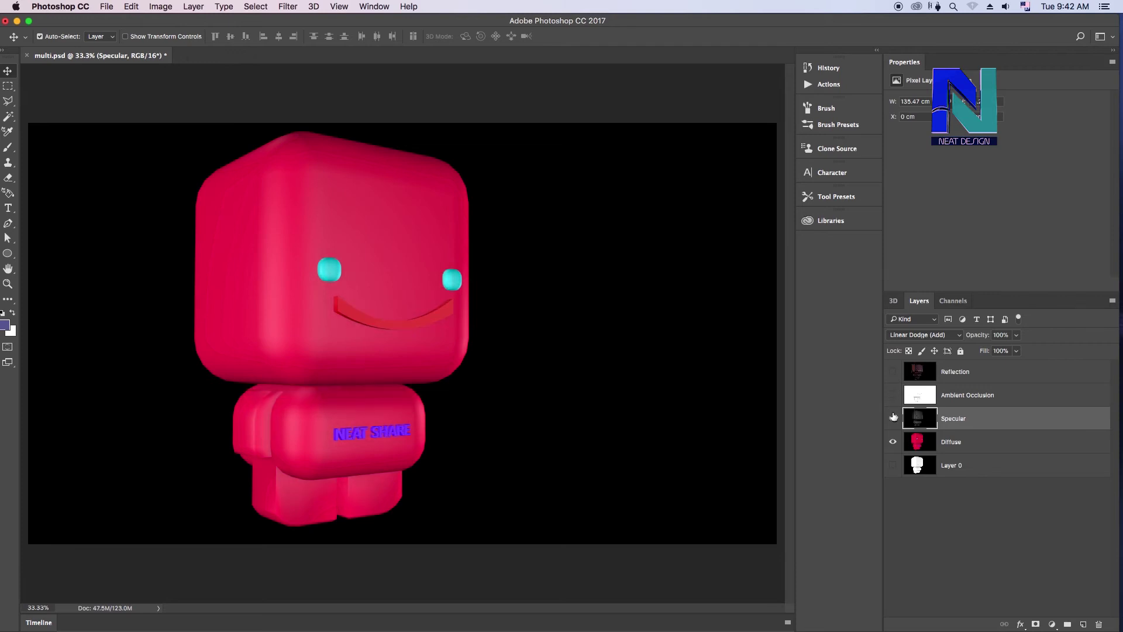
click(893, 418)
click(893, 442)
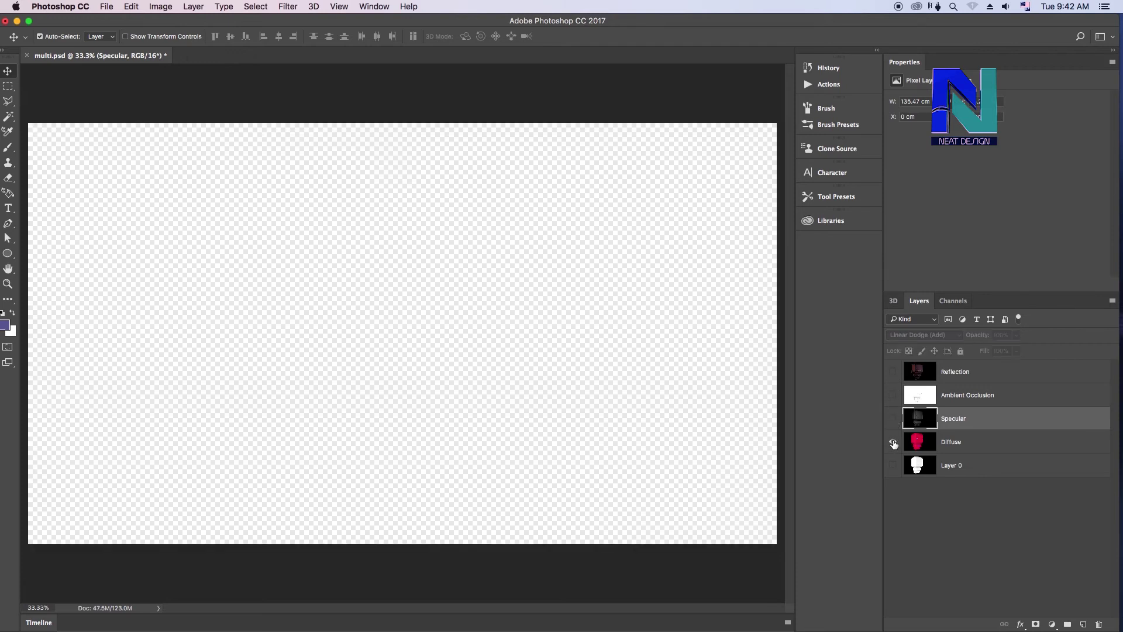
Step: Show the Diffuse, Specular, Ambient Occlusion and Reflection layers together, checking the blend modes of the upper three
click(893, 442)
click(893, 418)
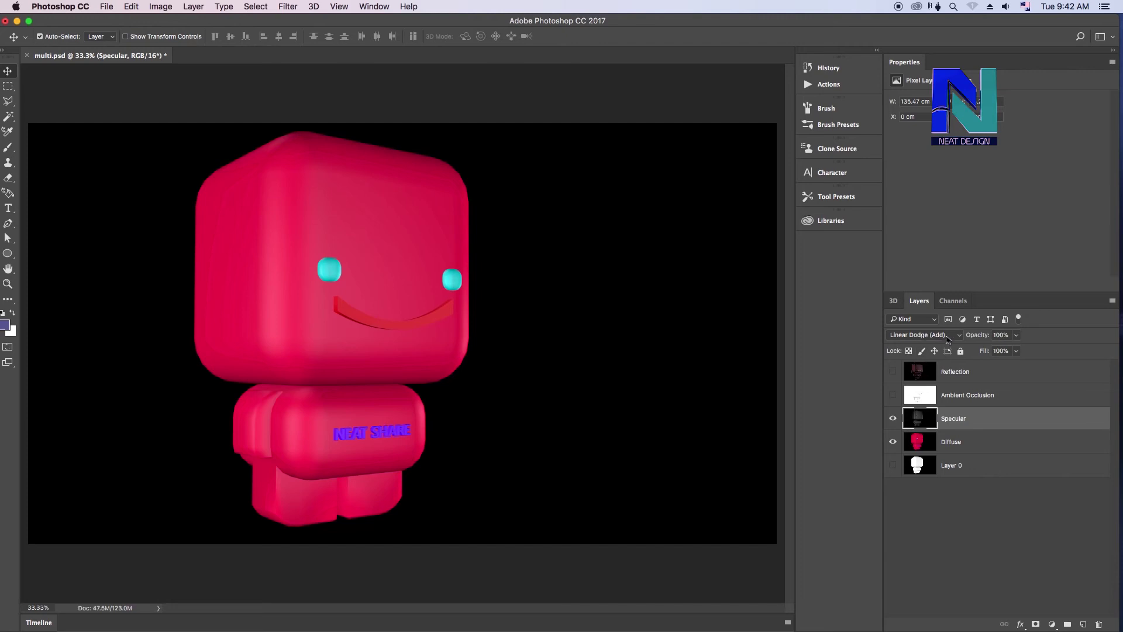
click(938, 402)
click(893, 395)
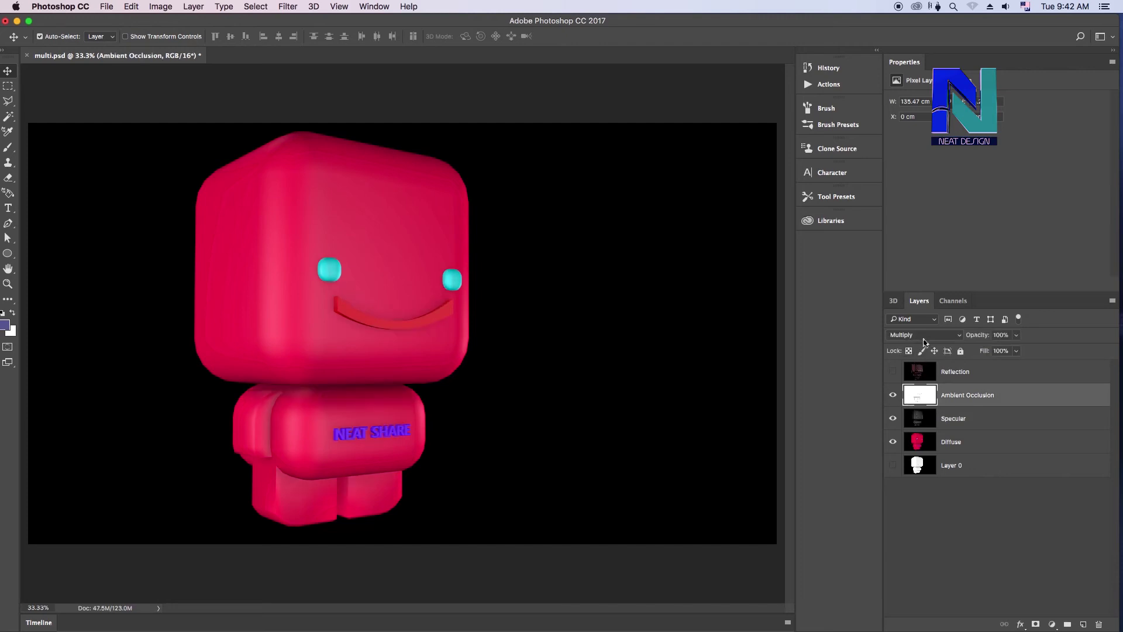
click(948, 378)
click(893, 372)
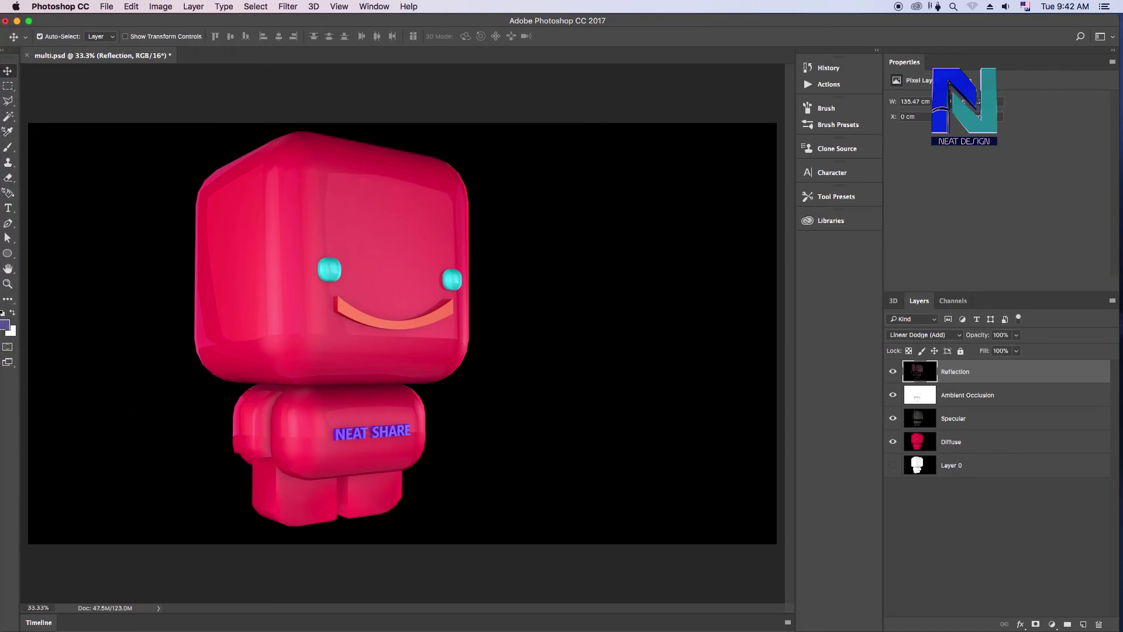
Step: Switch to Finder and open a new window
key(super+Tab)
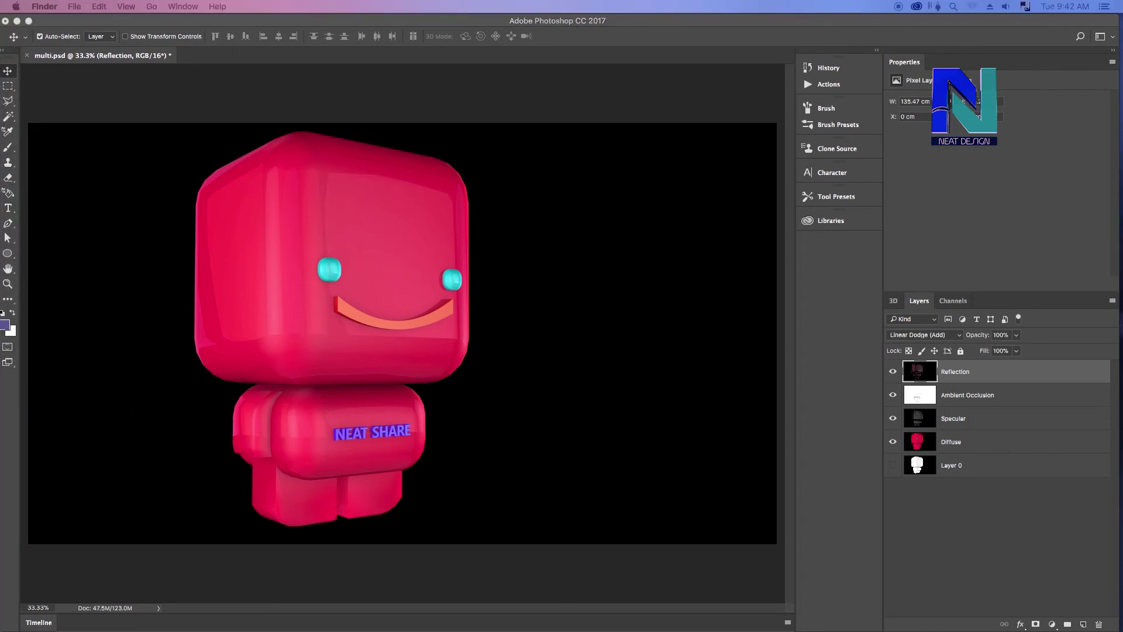
key(super+n)
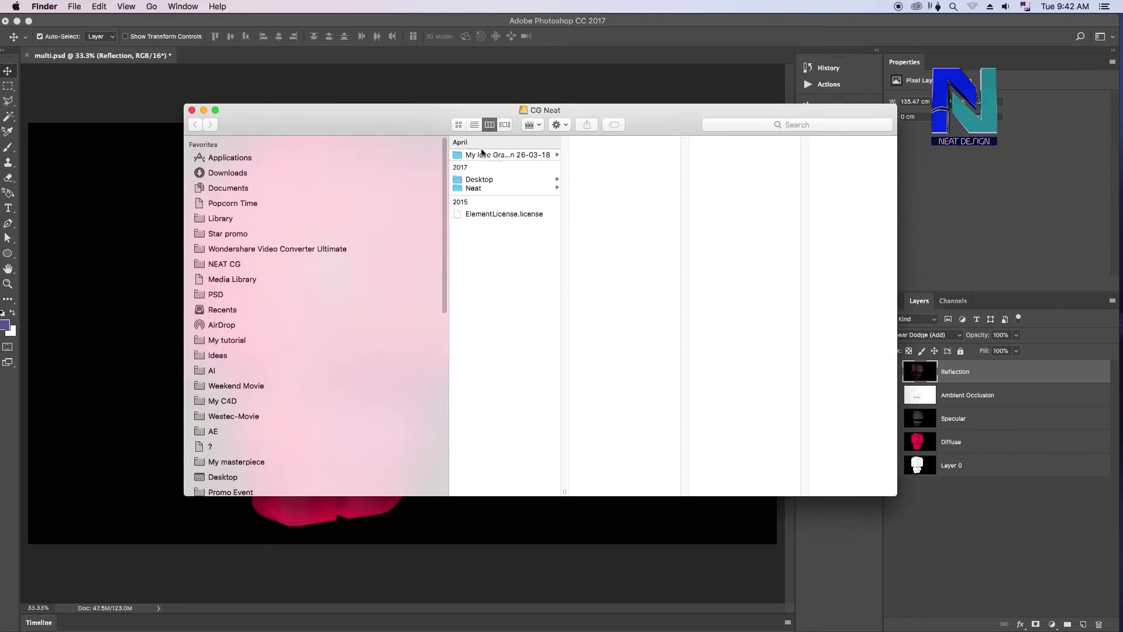
click(505, 188)
click(584, 156)
click(705, 155)
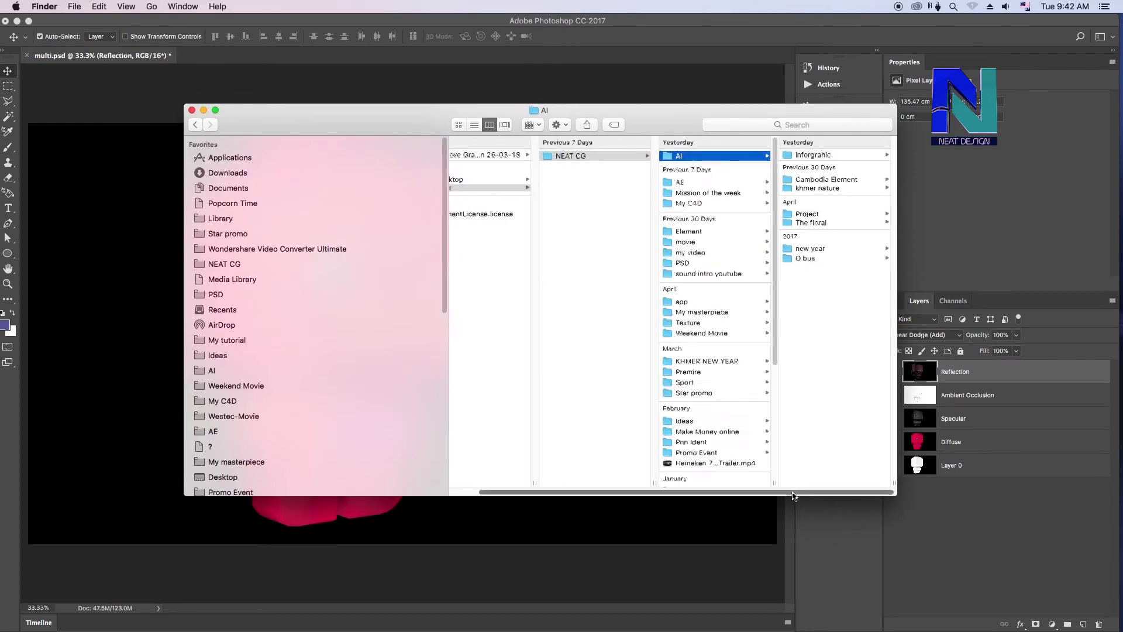
drag(789, 491, 597, 491)
Step: Find the multi-pass project's render folder under My tutorial and open final.psd in Photoshop
click(303, 266)
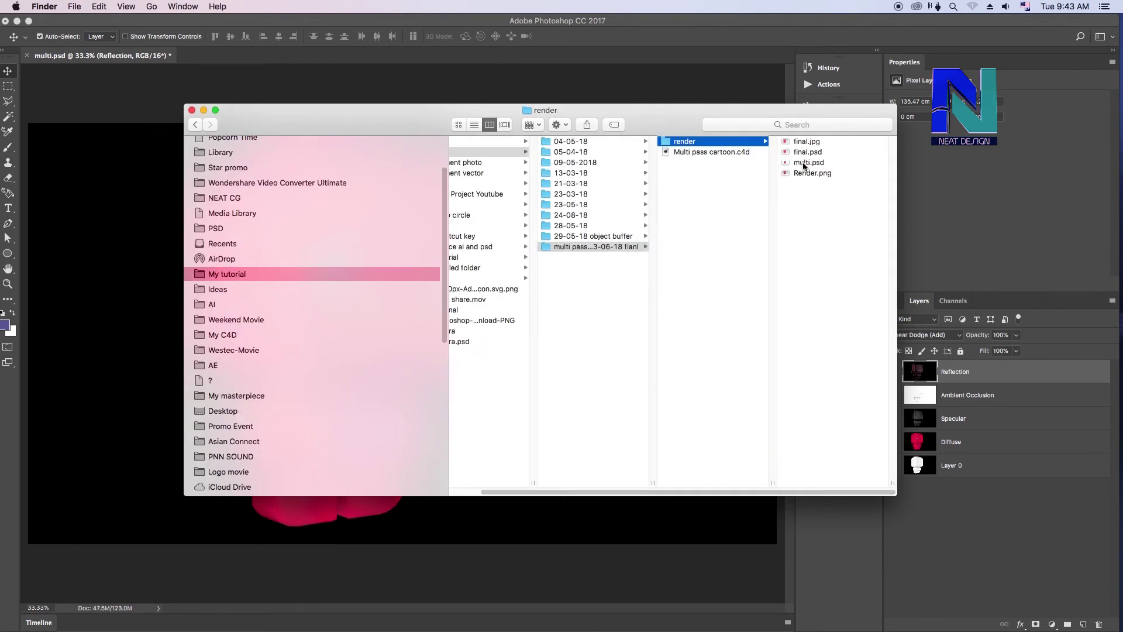
click(806, 153)
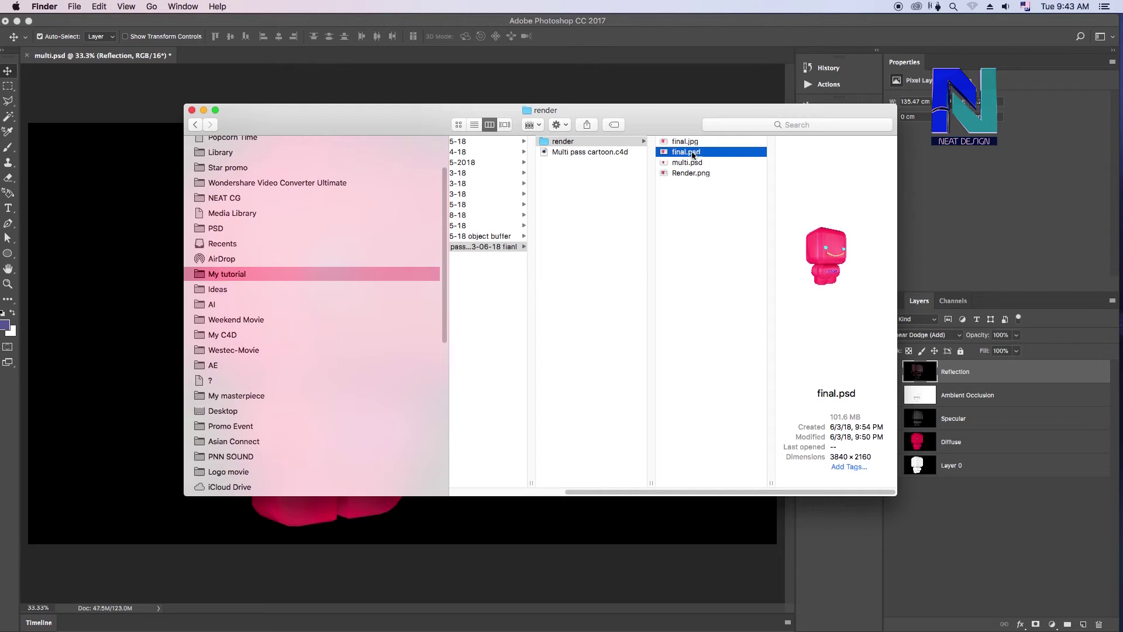
double_click(693, 154)
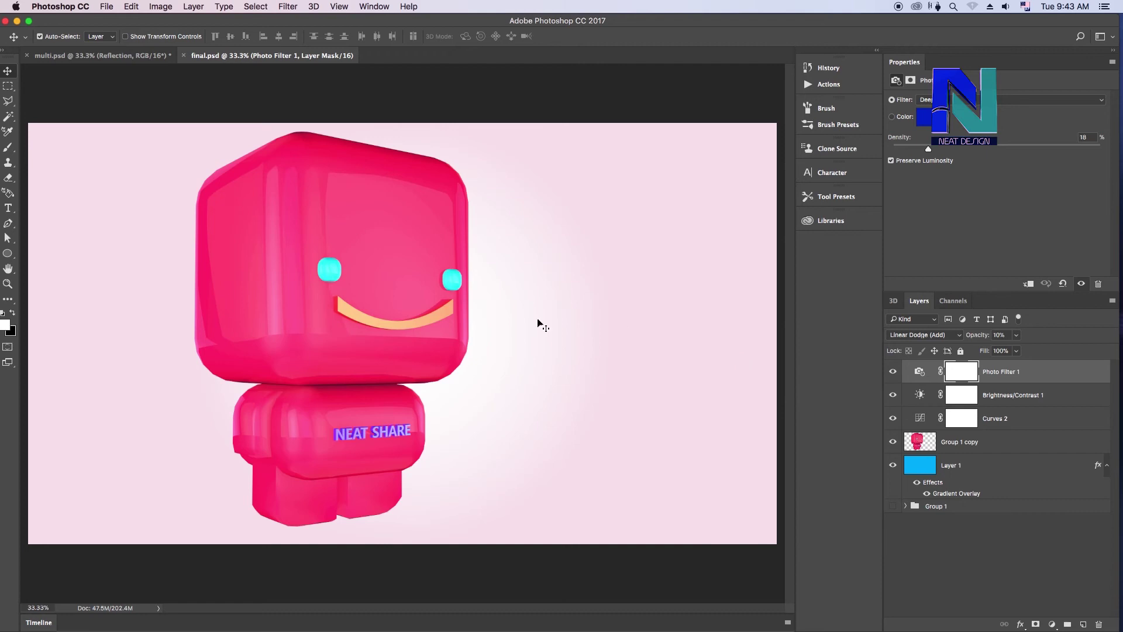
Step: Inspect the Photo Filter 1, Brightness/Contrast 1 and Curves 2 adjustment layers of final.psd
key(super+2)
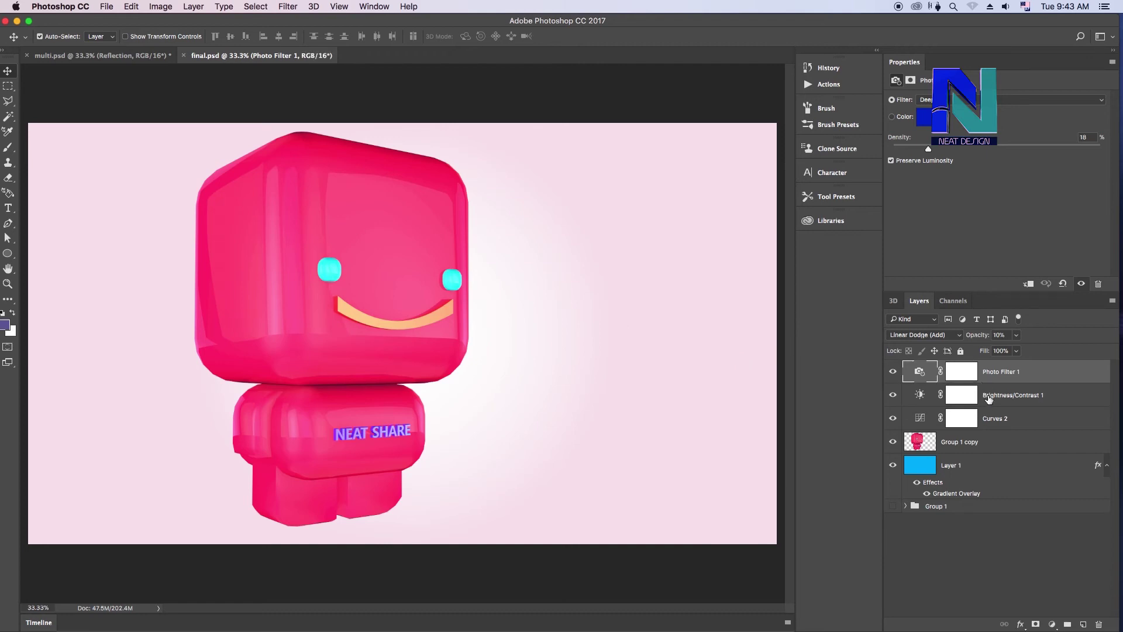
click(959, 400)
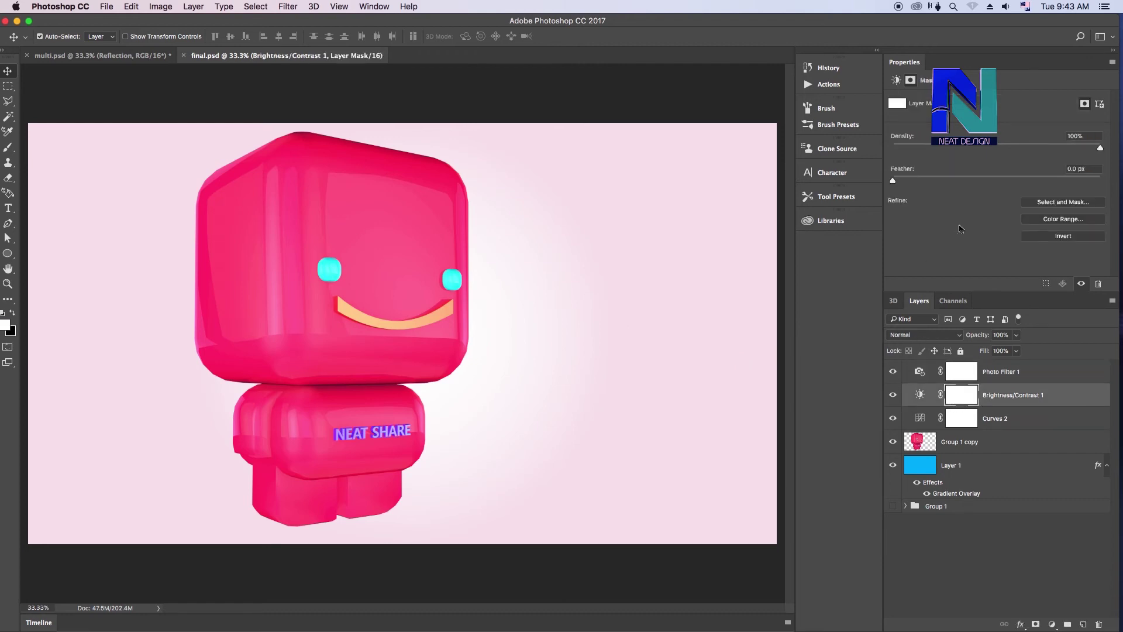
click(963, 422)
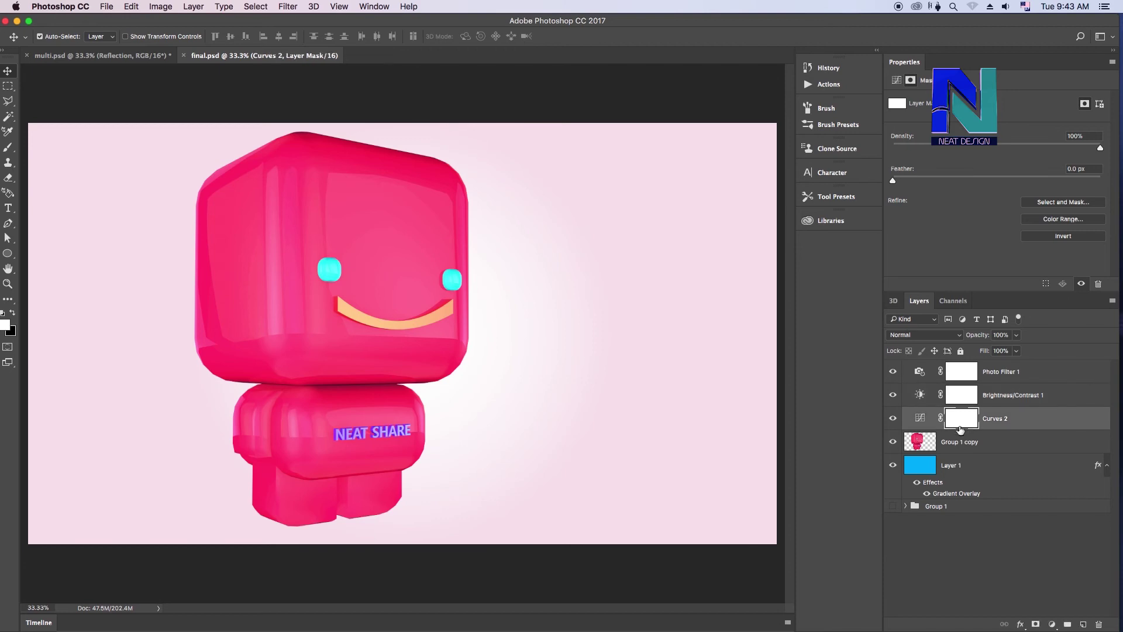
Step: Hide the three adjustment layers, Group 1 copy and Layer 1, and show Group 1 instead
click(892, 418)
click(892, 418)
click(893, 371)
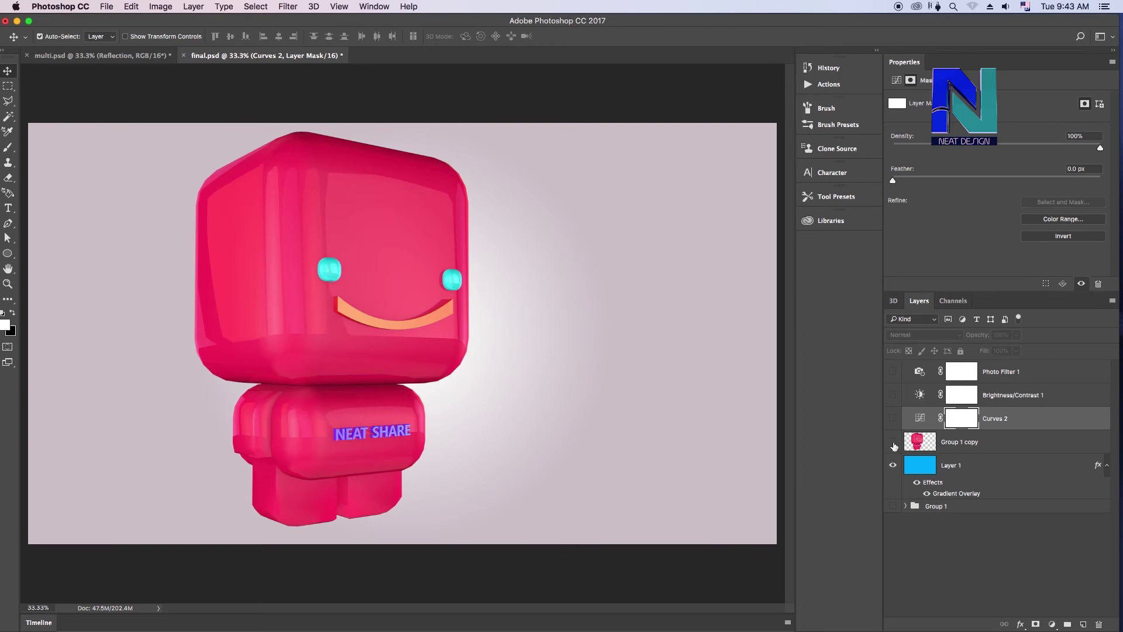
click(892, 442)
click(892, 465)
click(892, 506)
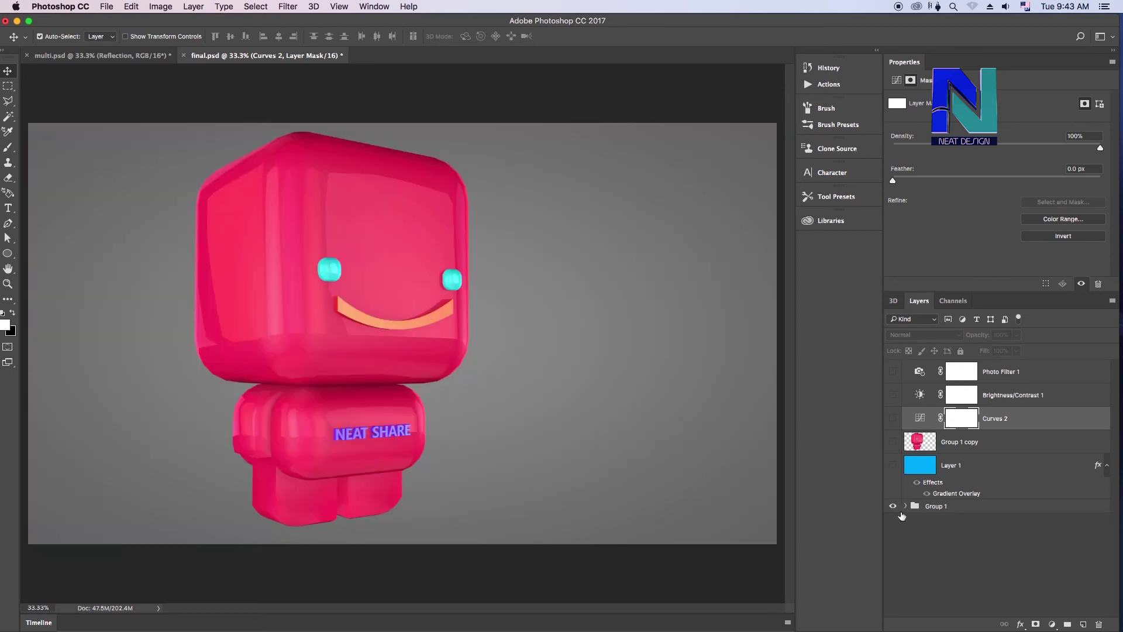
Step: Expand Group 1, make room for its full layer list, and check the Diffuse and Render layers
click(905, 506)
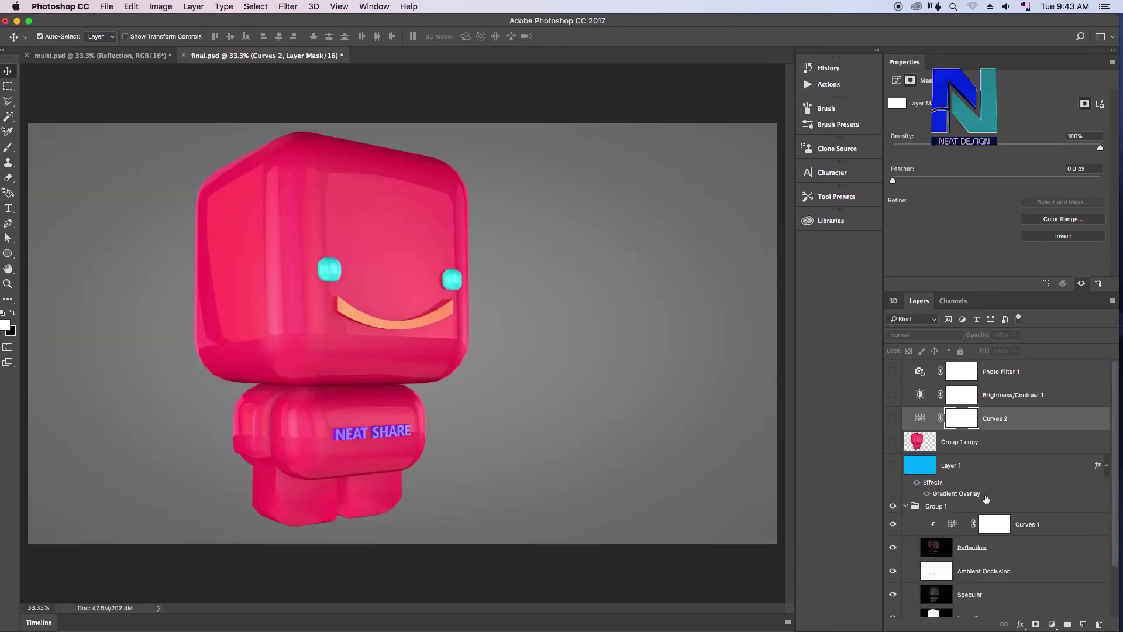
scroll(1100, 471, down, 3)
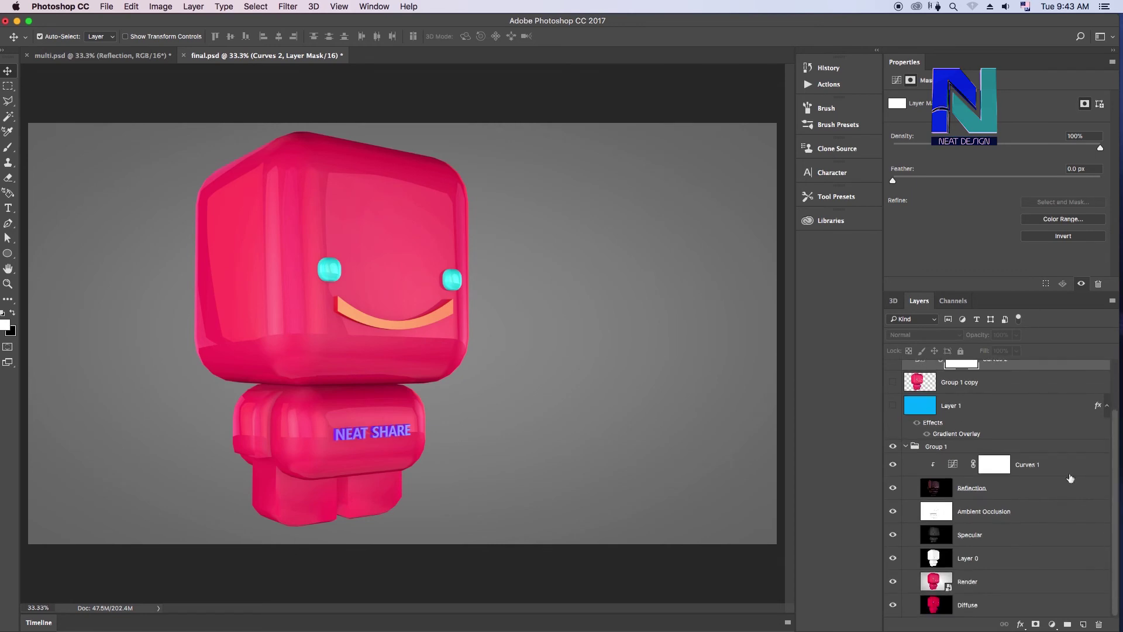
drag(1030, 292, 1030, 217)
click(935, 596)
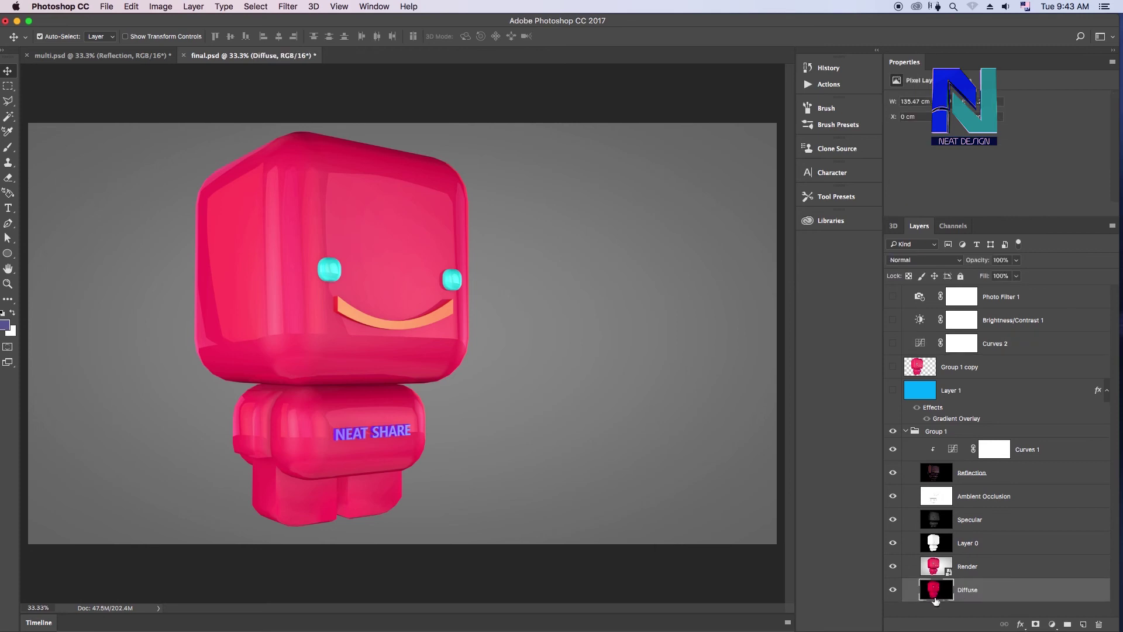
click(938, 568)
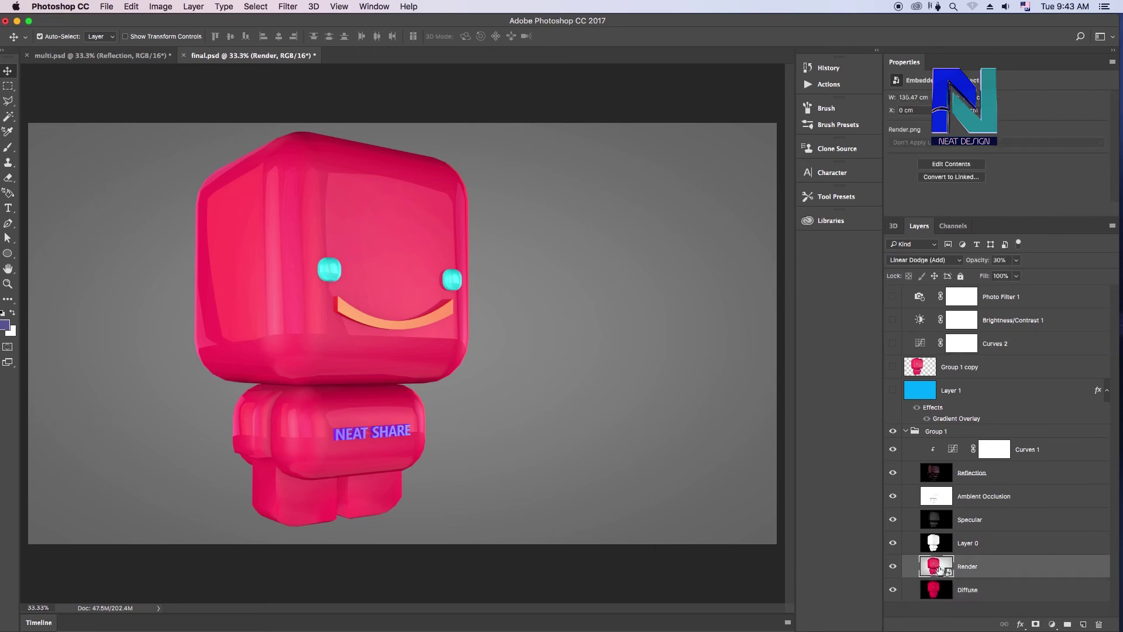
Step: Isolate the Render layer by hiding Diffuse, Layer 0, Specular, Ambient Occlusion and Reflection in Group 1
click(893, 590)
click(893, 542)
click(893, 519)
click(892, 496)
click(892, 473)
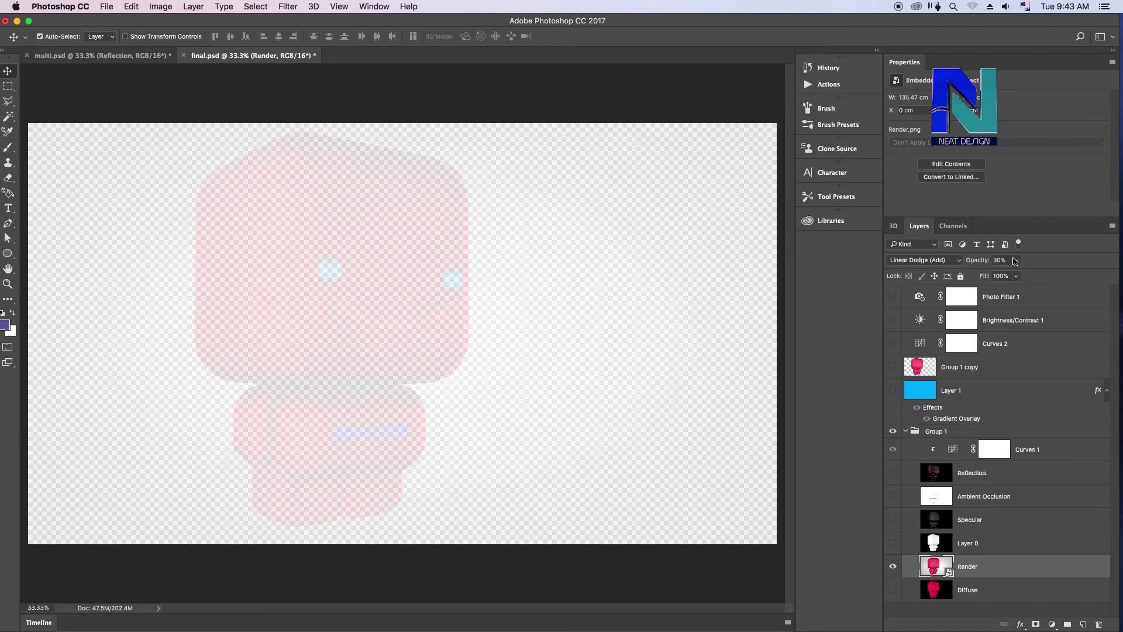
Step: Set the Render layer's blend mode to Normal and its opacity to 100%
click(942, 260)
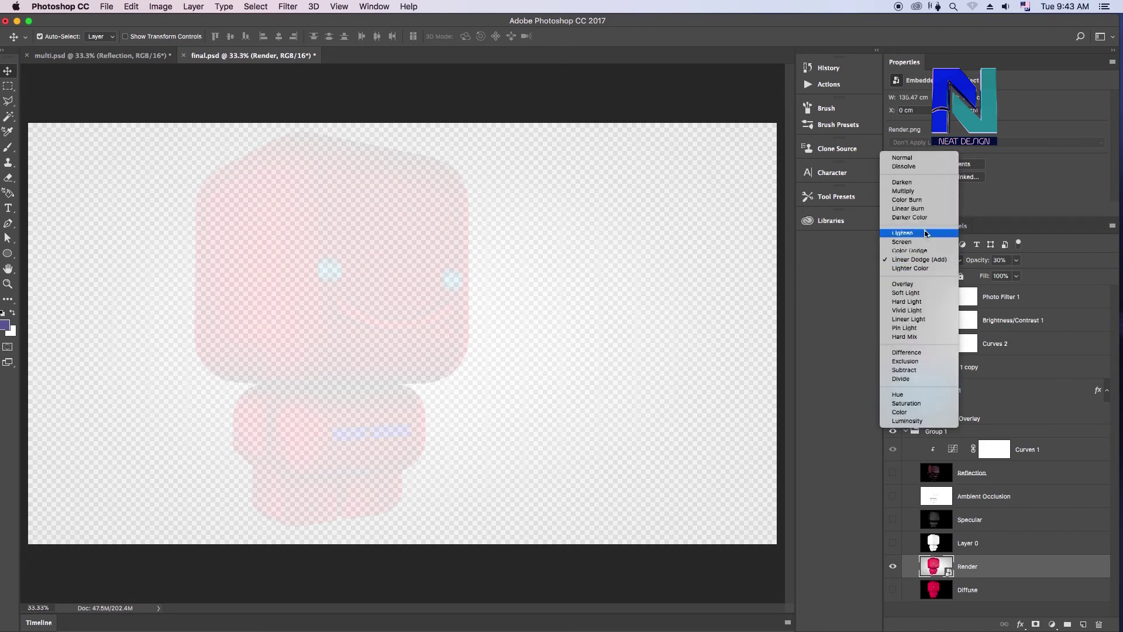
click(929, 158)
click(1017, 261)
drag(1018, 276, 1059, 282)
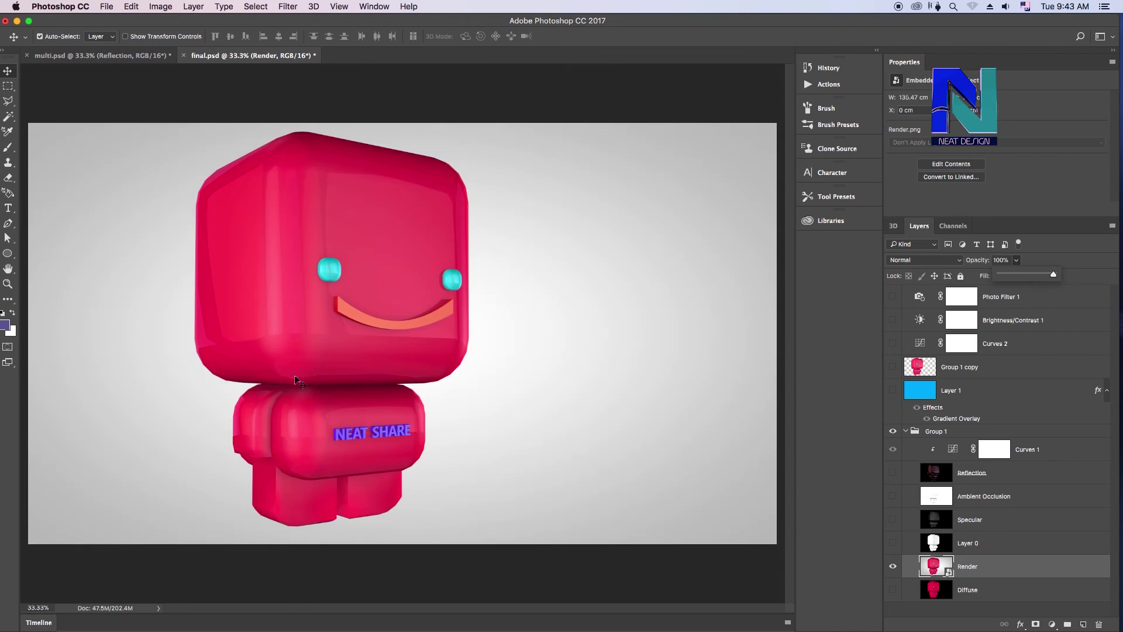
Step: Set the Render layer's blend mode to Linear Dodge (Add) and its opacity to 30%
click(931, 262)
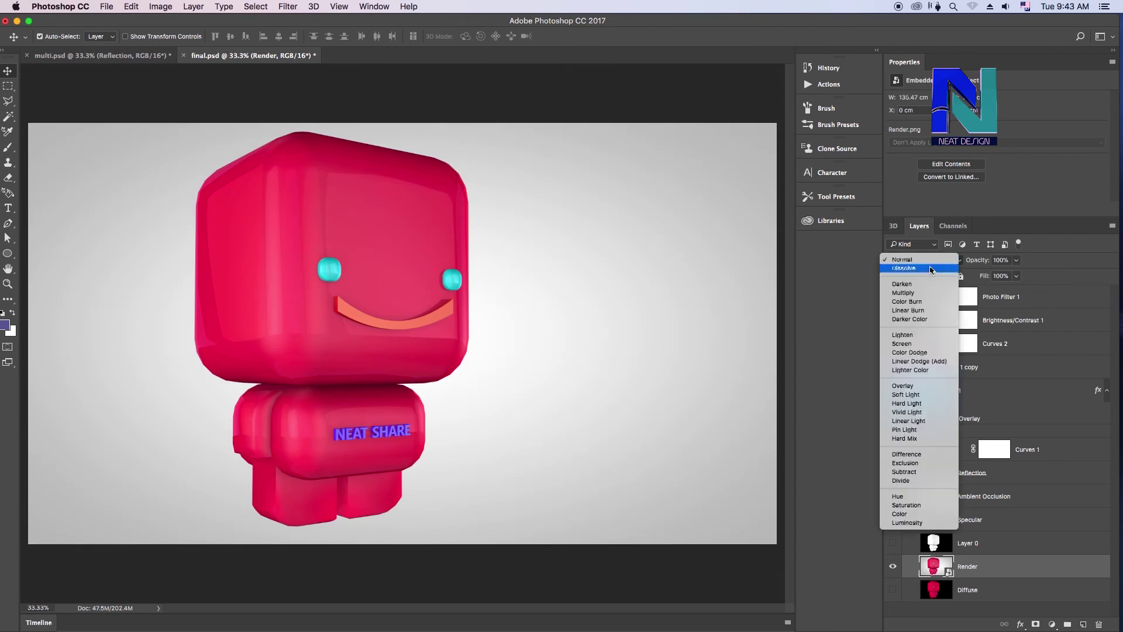
click(921, 349)
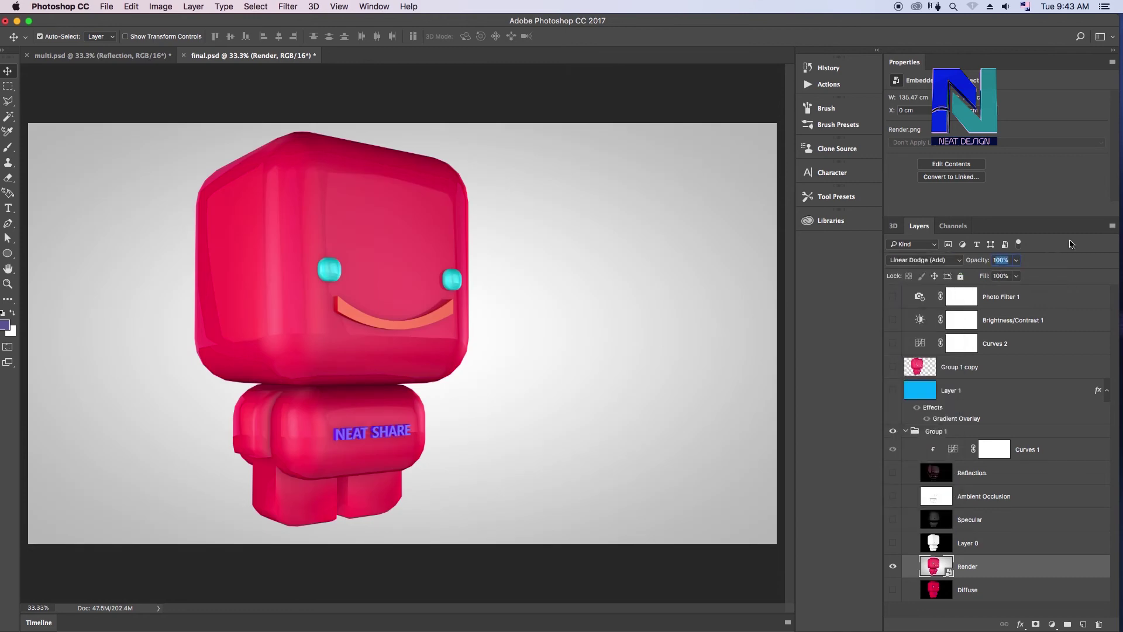
text(1000)
key(Return)
key(Return)
text(30)
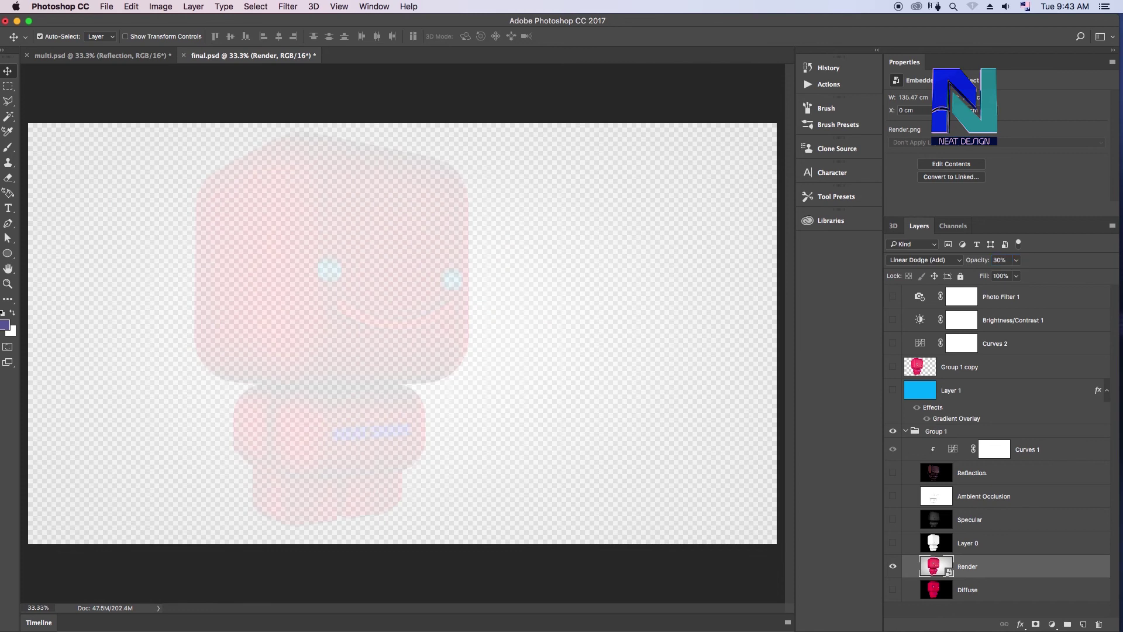
Step: Show the Diffuse, Layer 0 and Specular layers again, selecting the latter two to check their blend settings
click(893, 590)
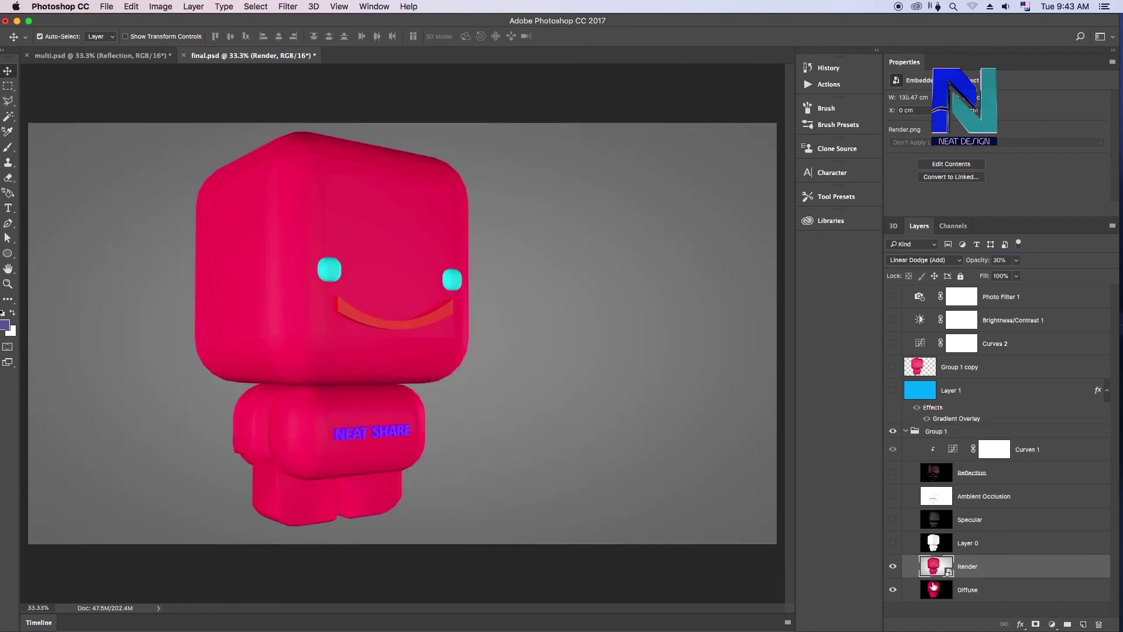
click(962, 544)
click(892, 544)
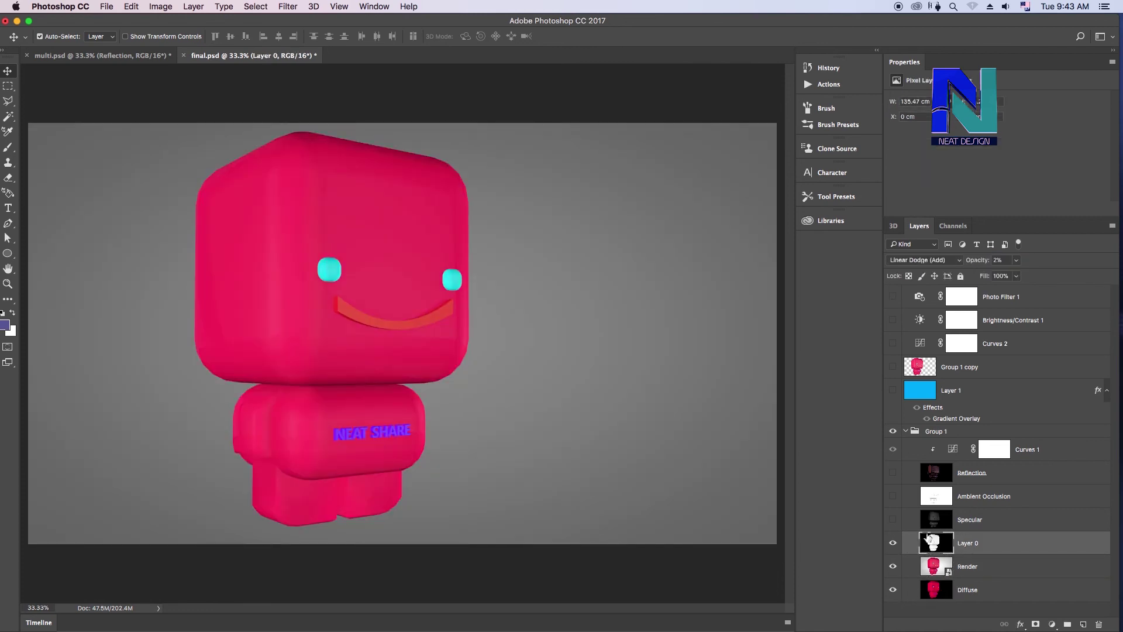
click(962, 520)
click(892, 521)
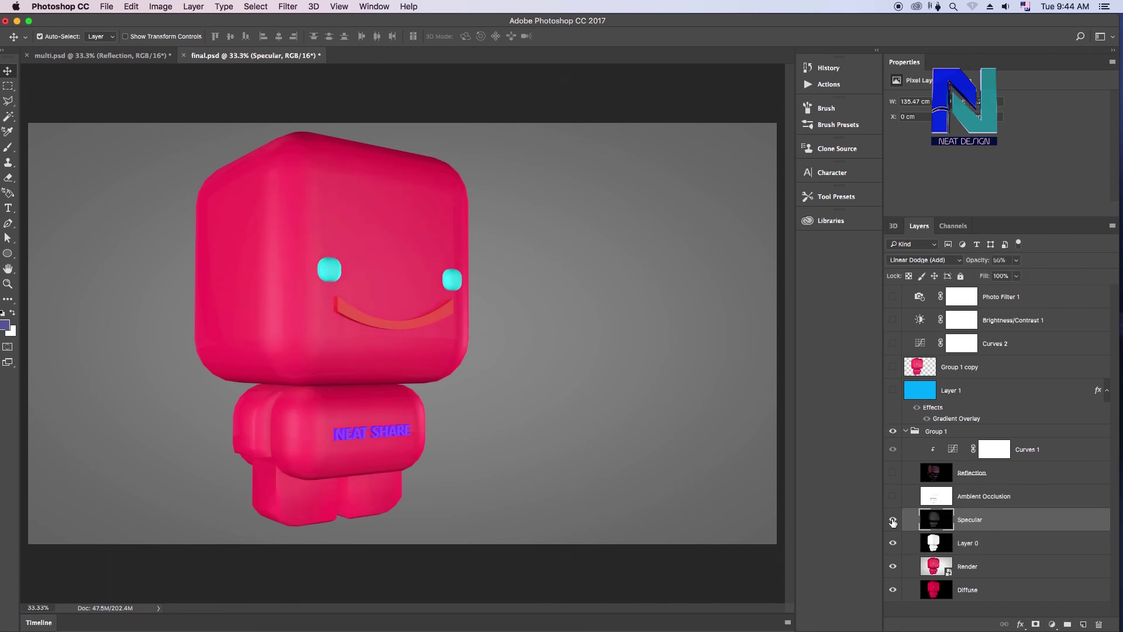
Step: Show the Ambient Occlusion and Reflection layers again, selecting each to check its blend mode and opacity
click(959, 500)
click(956, 520)
click(969, 500)
click(892, 497)
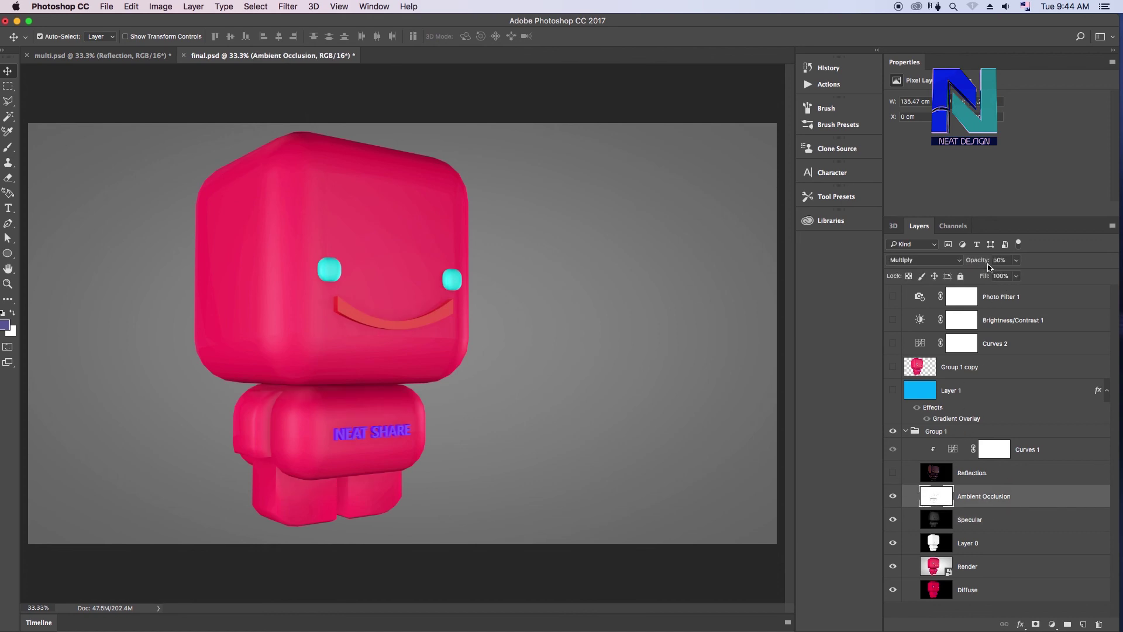
click(964, 474)
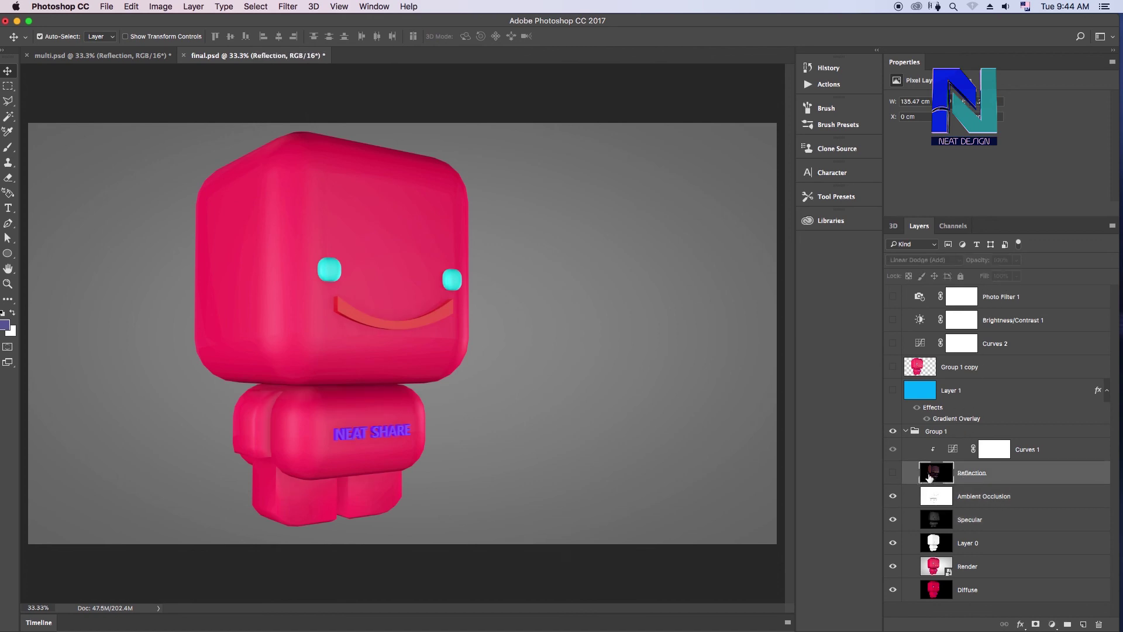
click(893, 474)
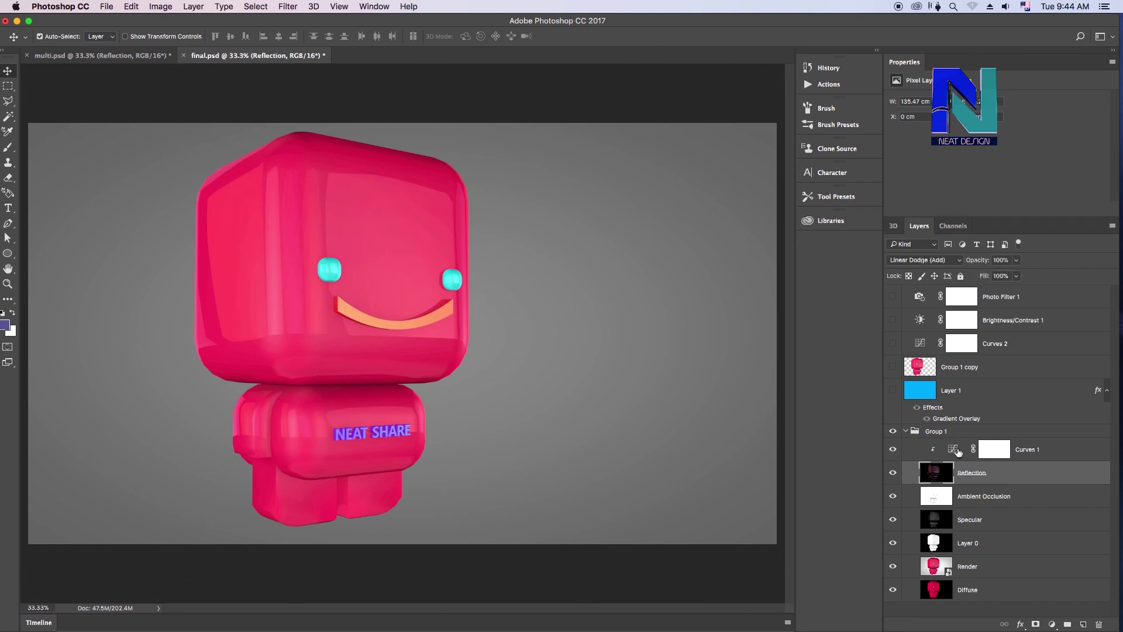
Step: Inspect the Curves 1 adjustment clipped to Reflection and compare the image with it off and on
click(958, 451)
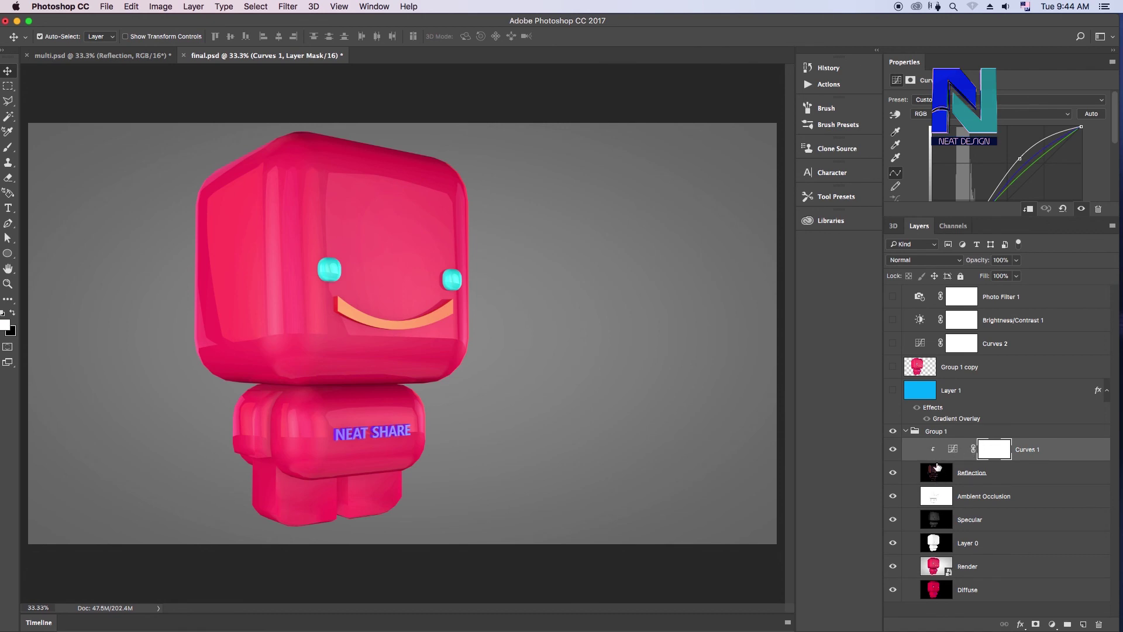
click(891, 449)
click(890, 449)
Step: Collapse and hide Group 1, and show the cut-out Group 1 copy layer in its place
click(905, 431)
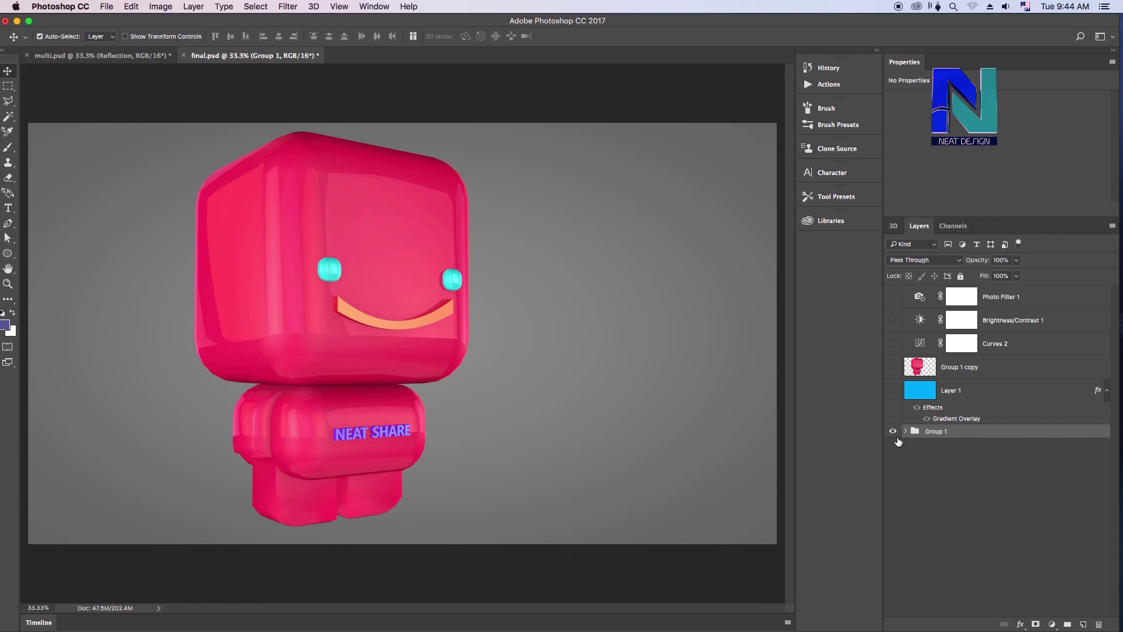
click(892, 432)
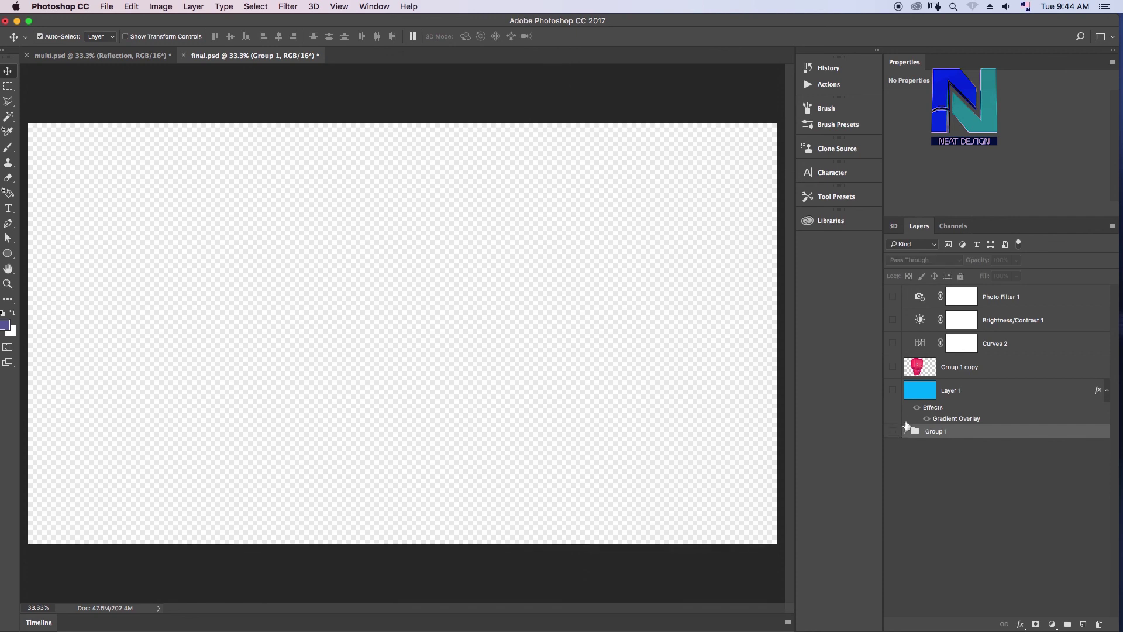
click(951, 367)
click(893, 367)
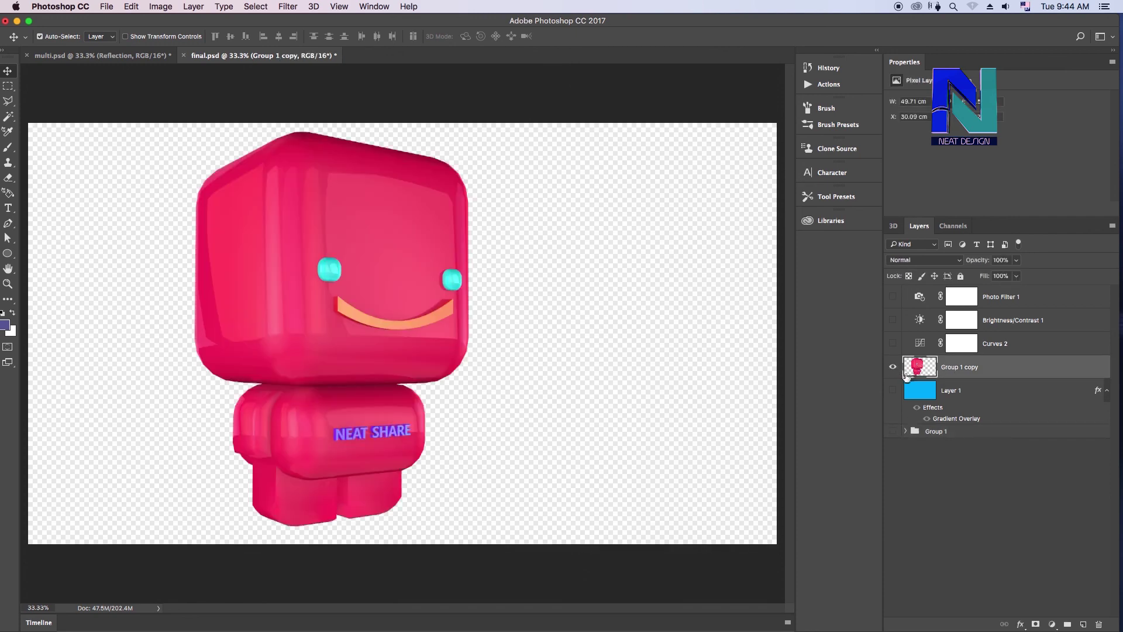
Step: Check the Object Buffer 1 channel, and show the Curves 2 adjustment and the Layer 1 background again
click(952, 227)
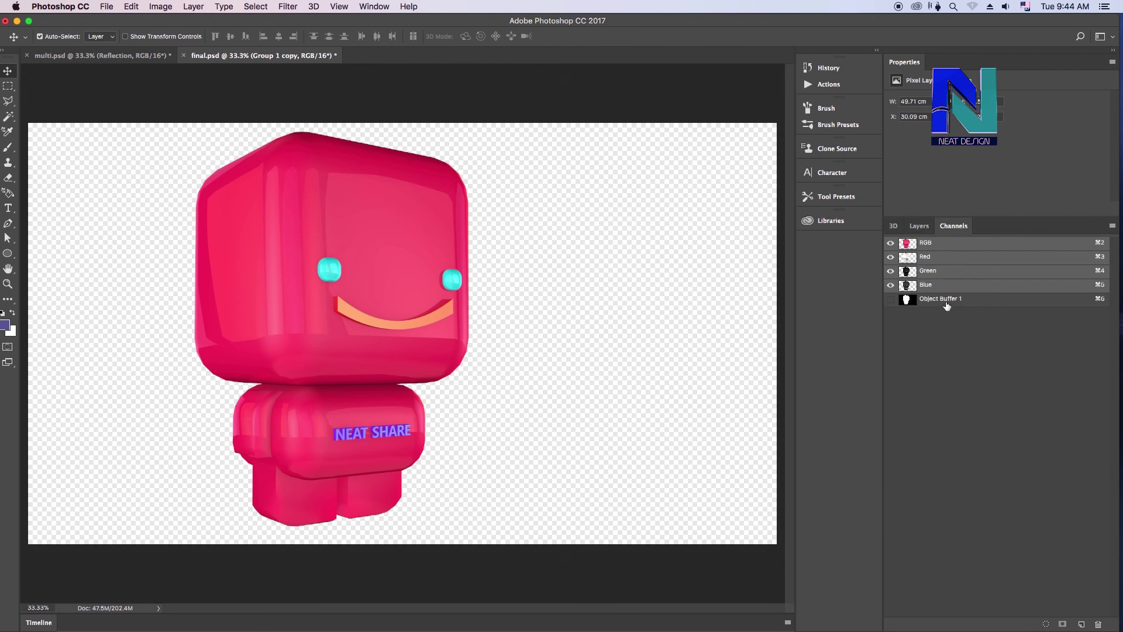
click(918, 226)
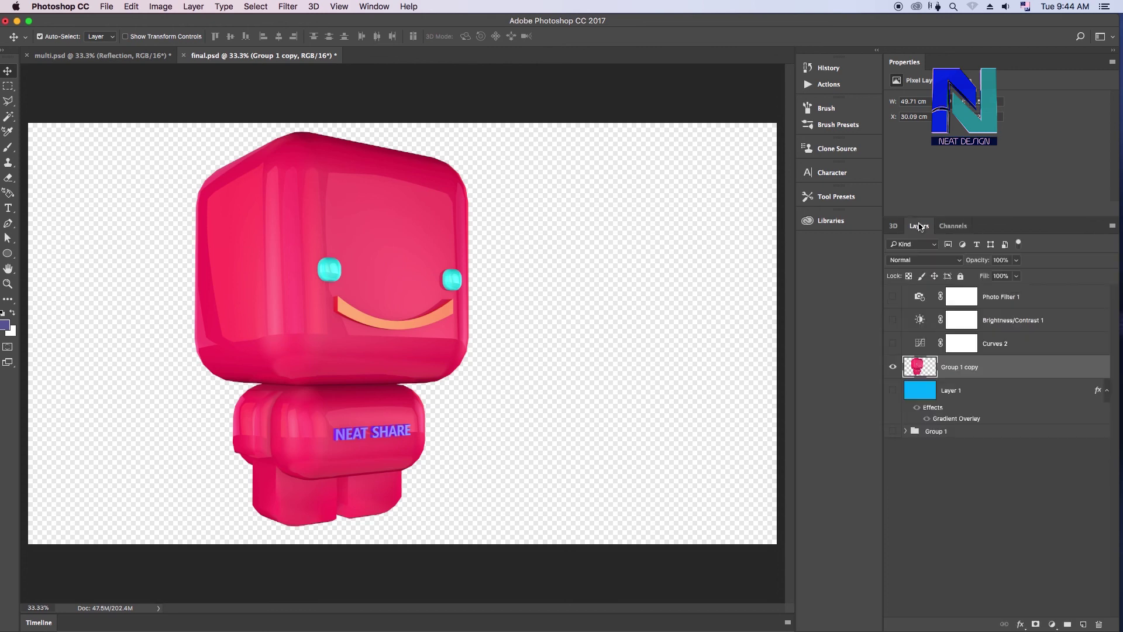
key(super+alt+a)
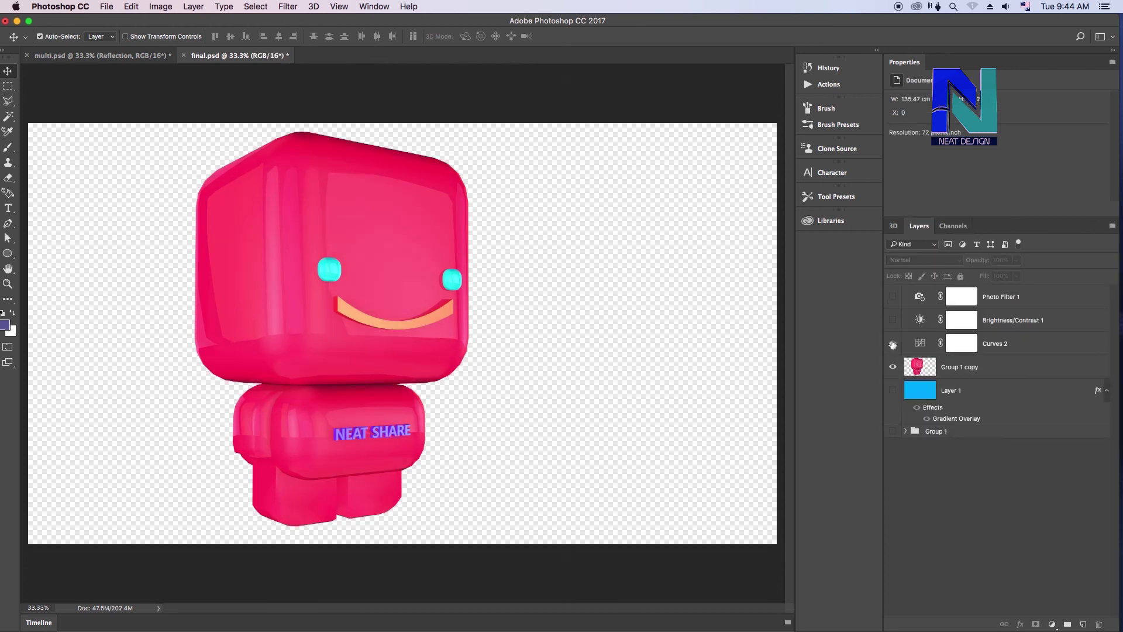
click(892, 390)
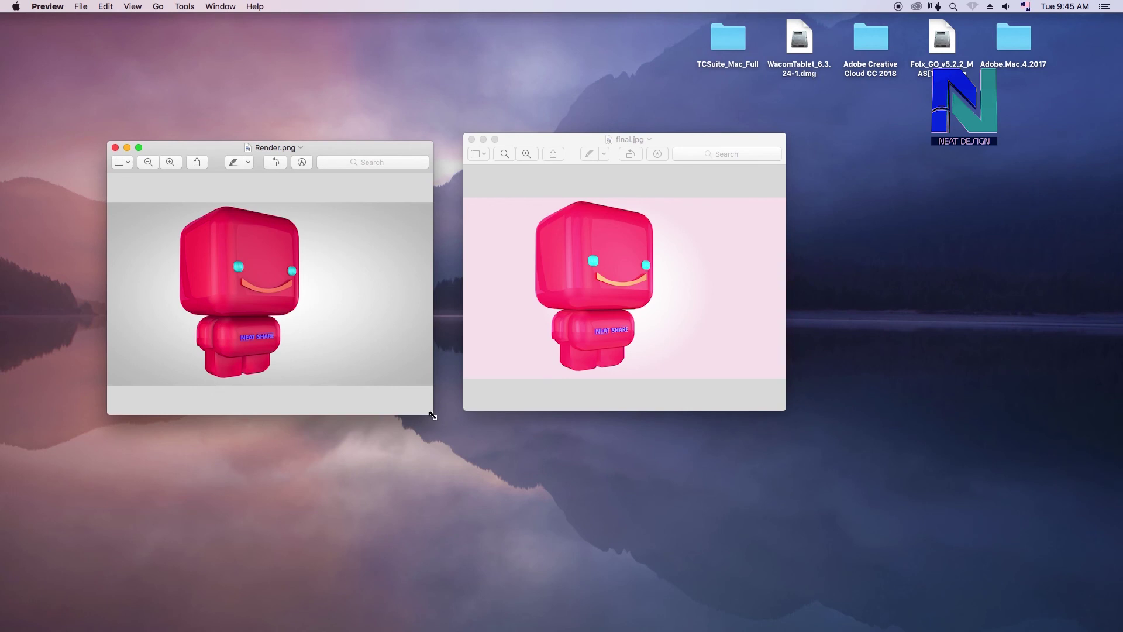
Step: In Preview, enlarge the Render.png and final.jpg windows and place them side by side for comparison
drag(432, 416, 463, 448)
drag(788, 412, 860, 431)
drag(606, 157, 636, 169)
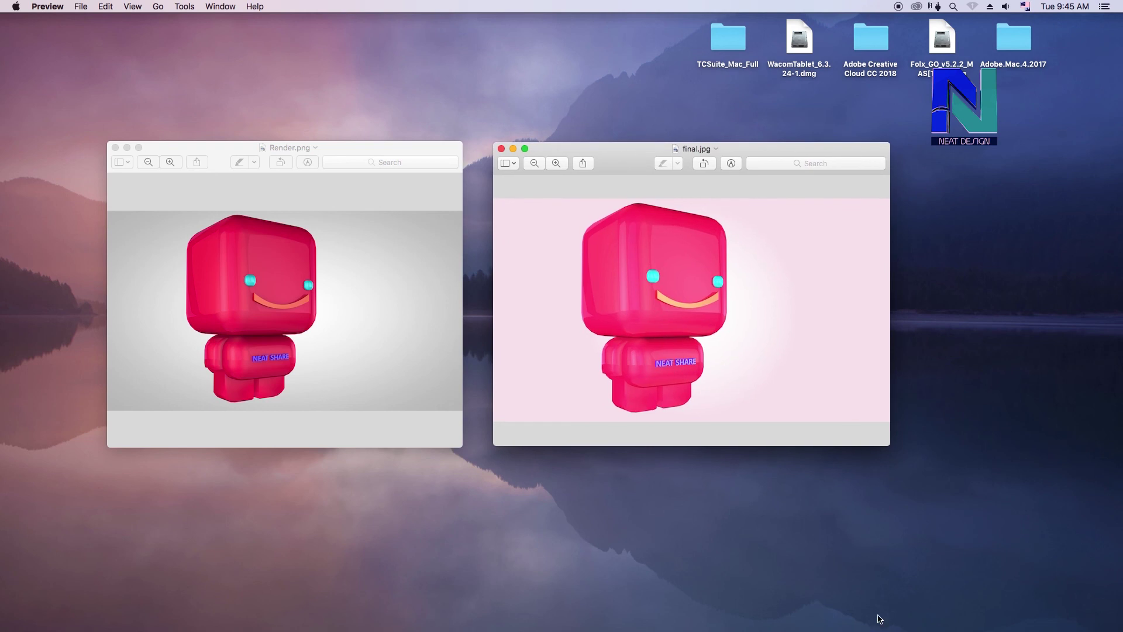